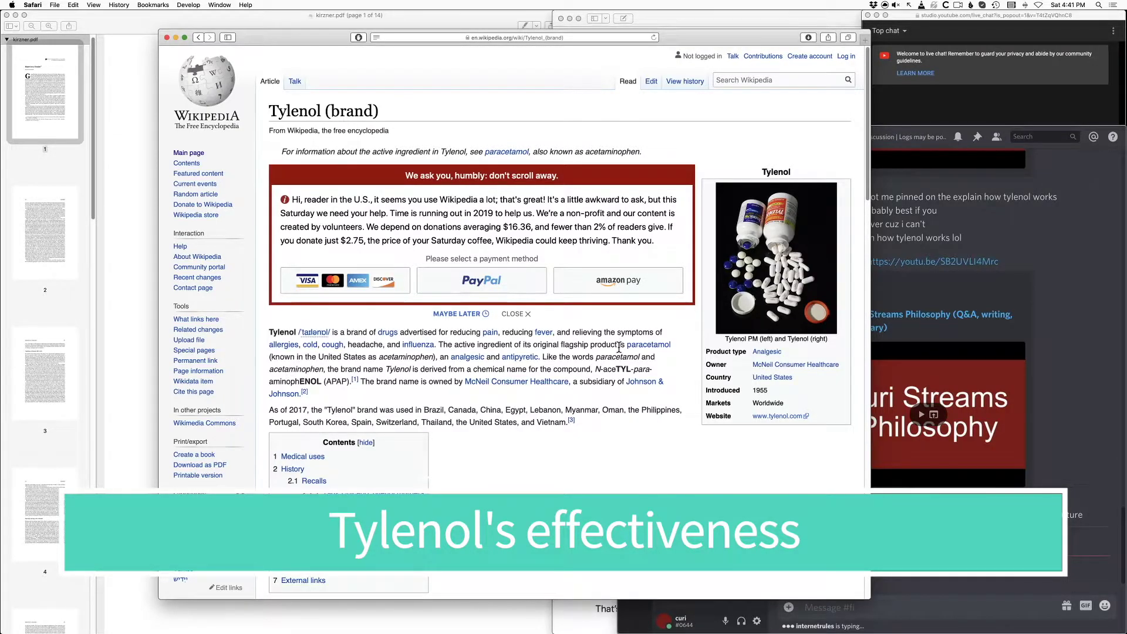
- Open the paracetamol article from the Tylenol page and dismiss the donation banner on it
left_click(649, 345)
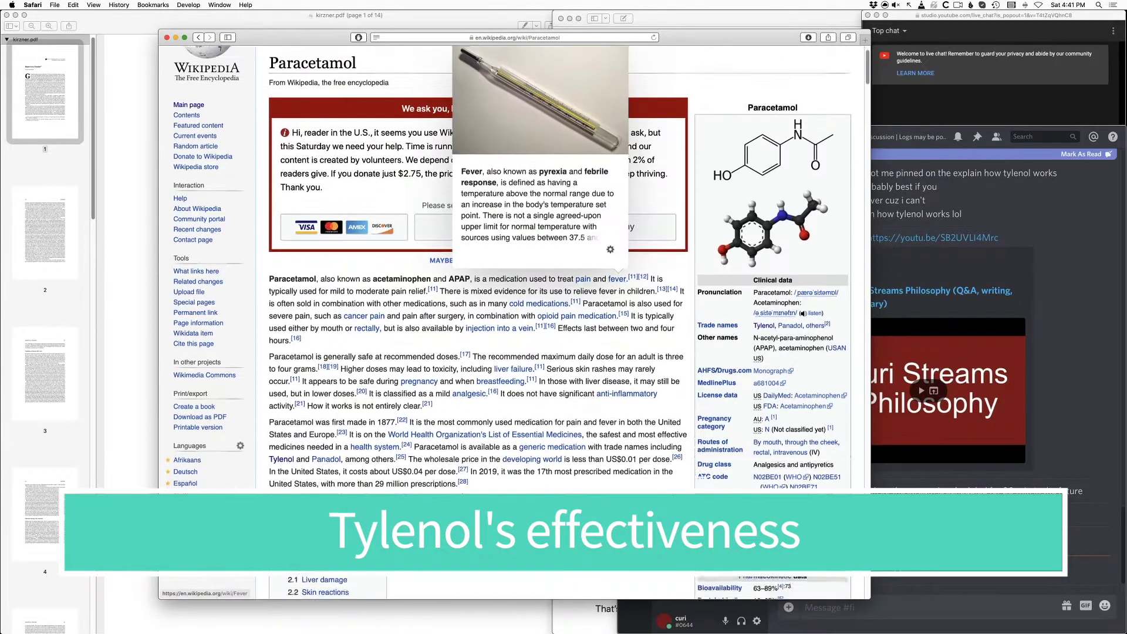
scroll(639, 280, "down", 1)
left_click(1041, 274)
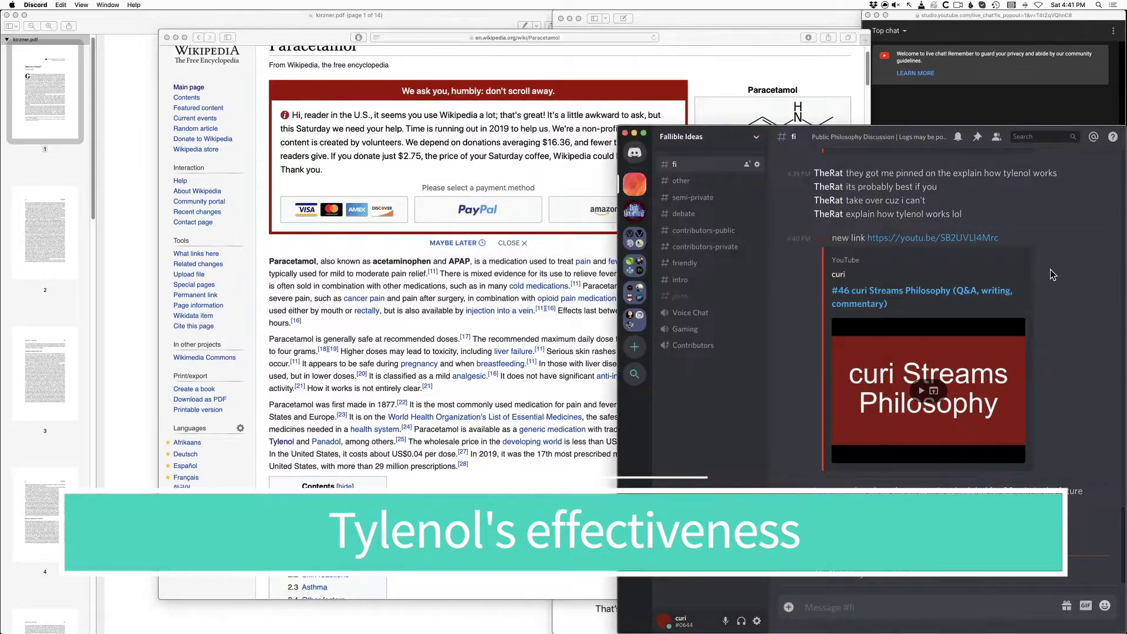
key("super+Tab")
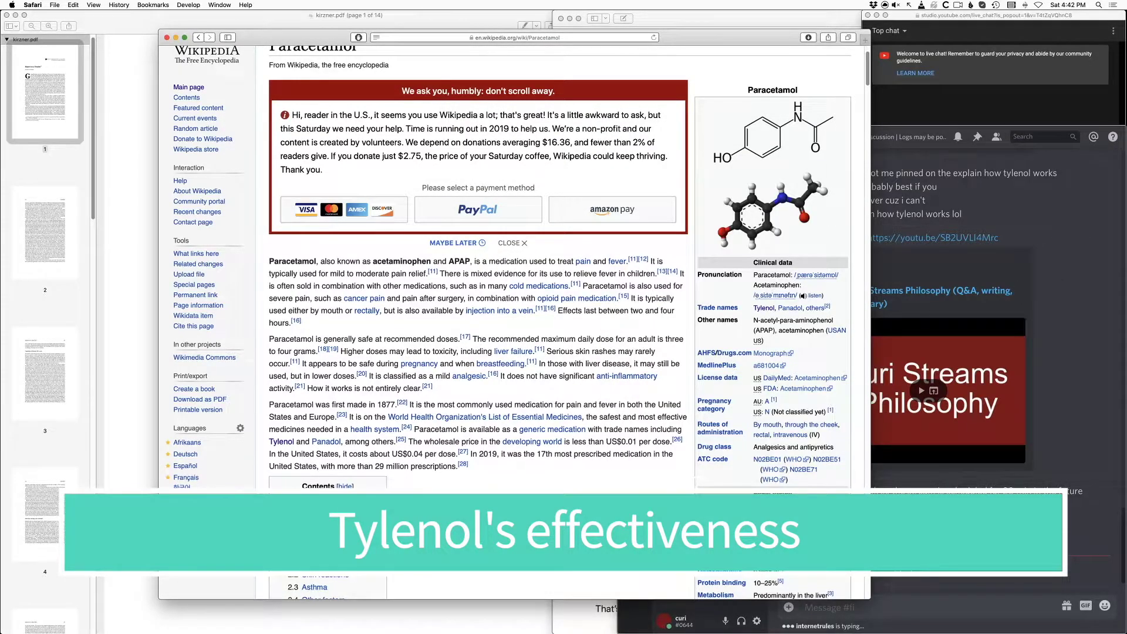
scroll(297, 376, "down", 5)
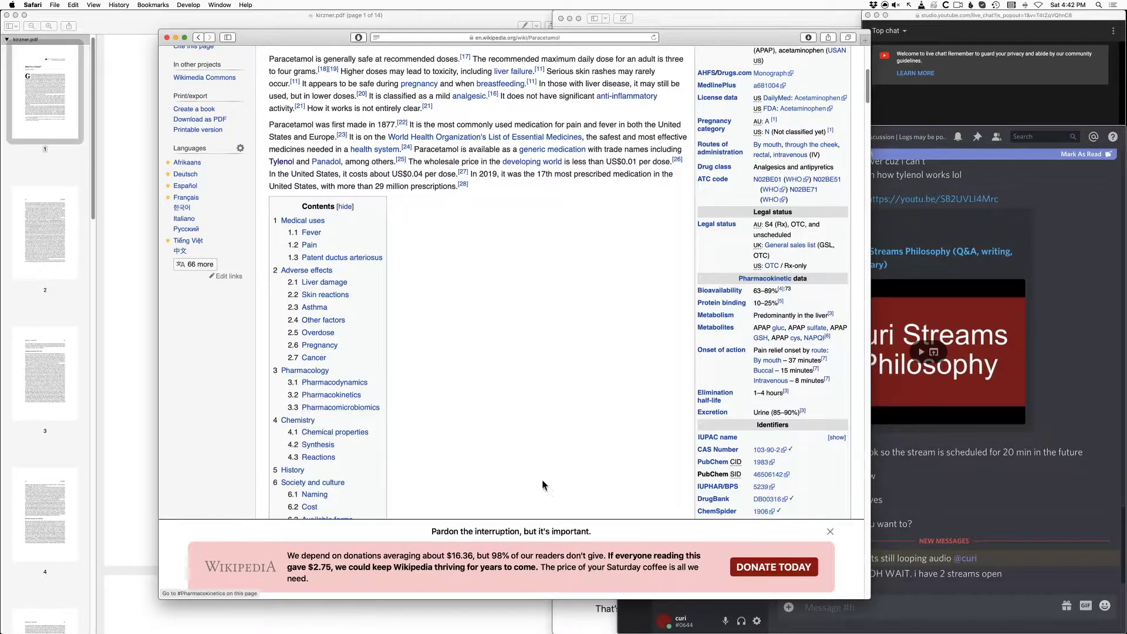
left_click(830, 532)
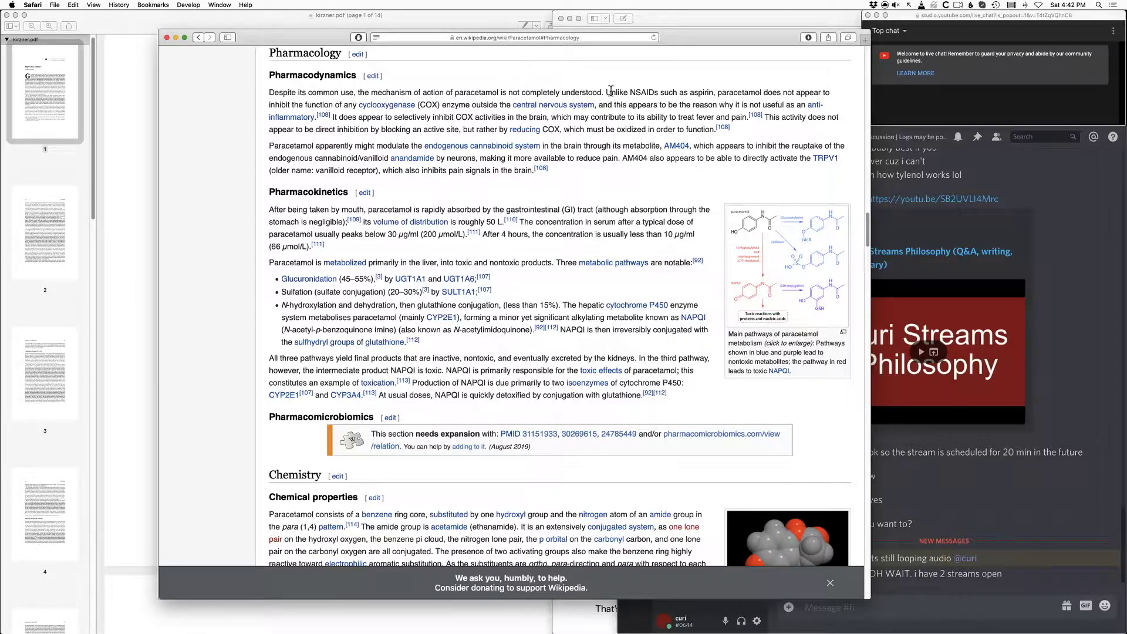
- Read the Pharmacodynamics section, selecting "not completely understood" and the passage on selectively inhibiting COX activities in the brain
left_click_drag(610, 93, 506, 92)
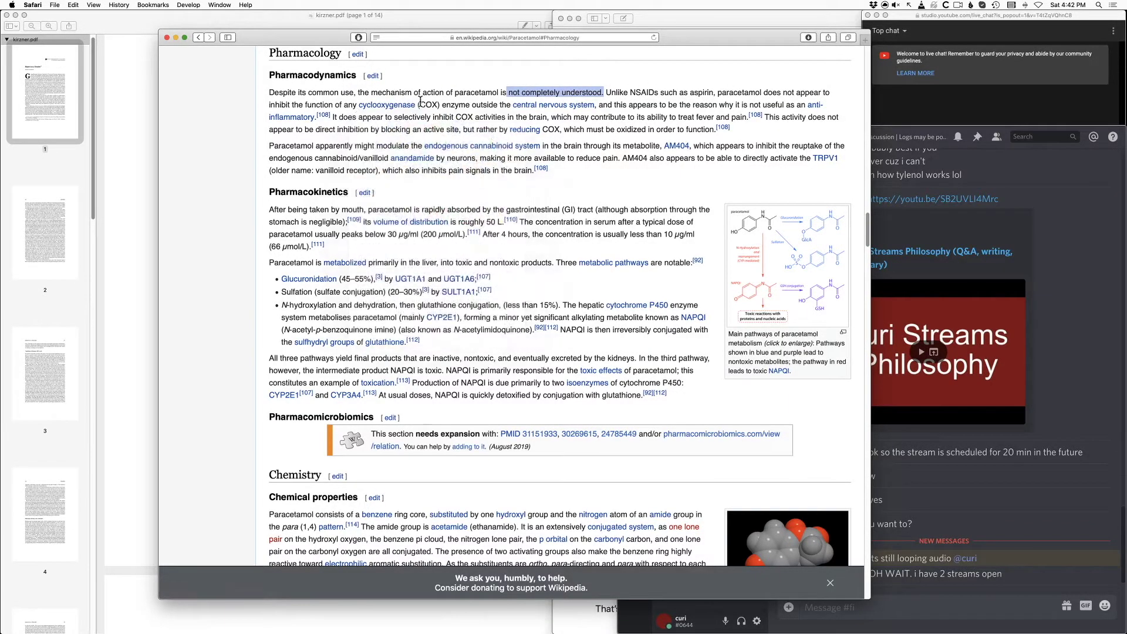
left_click(1066, 292)
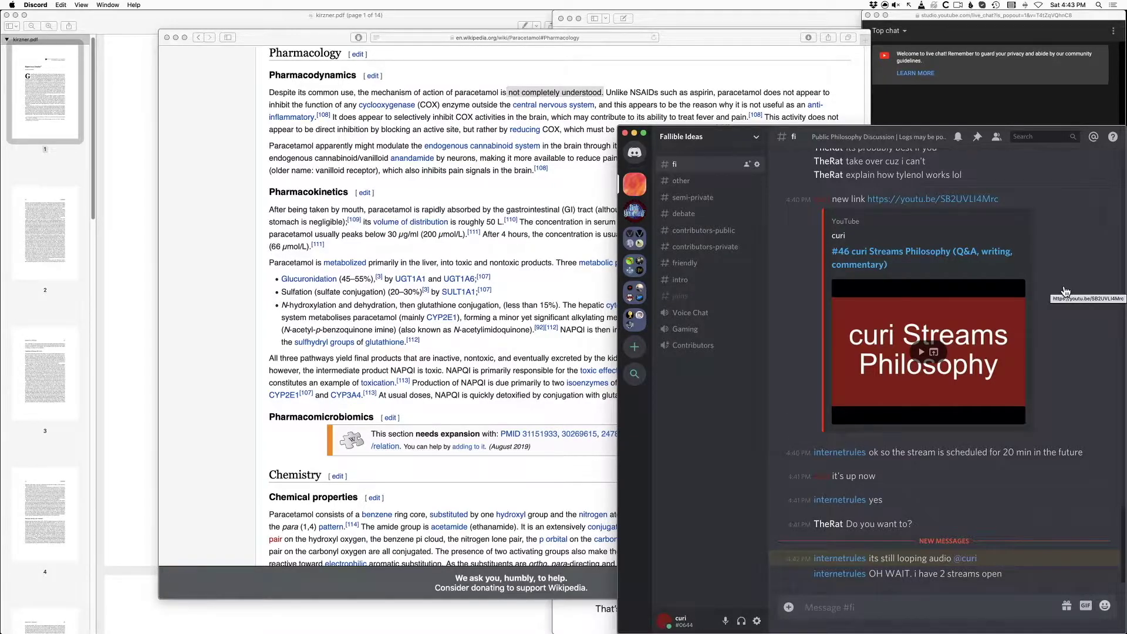
left_click(695, 95)
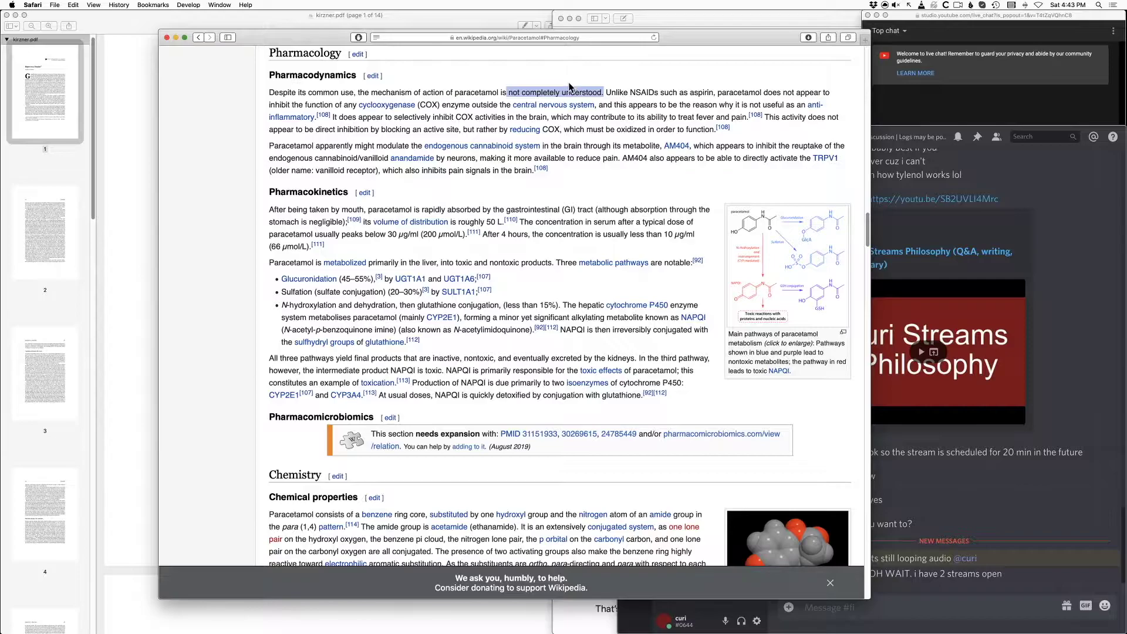
left_click_drag(403, 117, 543, 120)
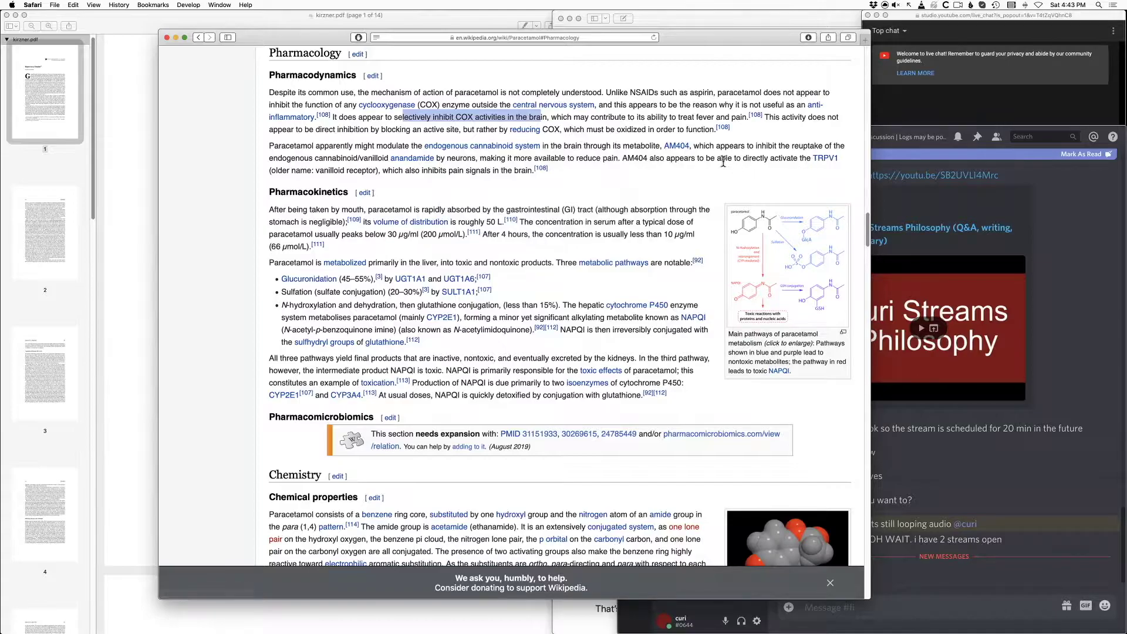
left_click(670, 178)
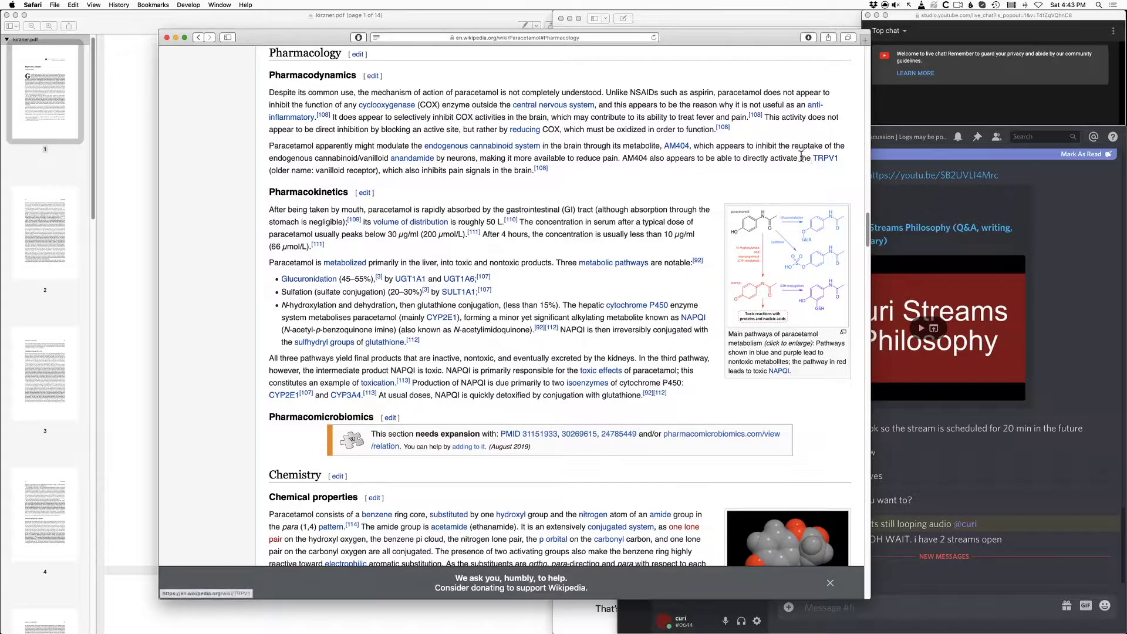
mouse_move(827, 162)
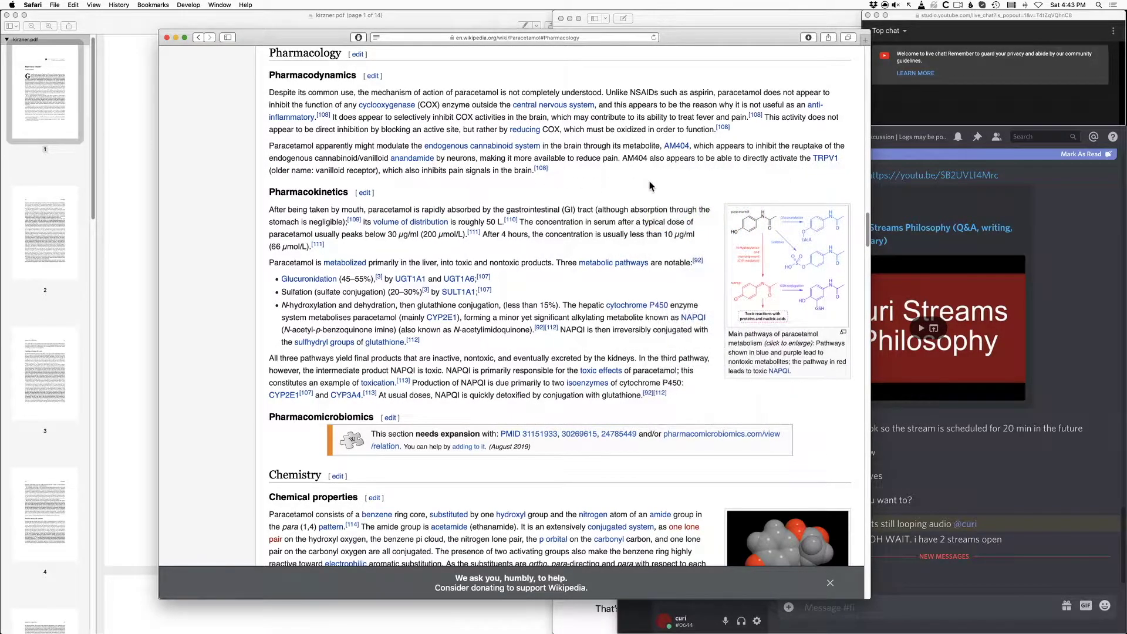
- Select the phrase about paracetamol being metabolized primarily in the liver in the Pharmacokinetics section, and clear the selection
scroll(629, 186, "down", 2)
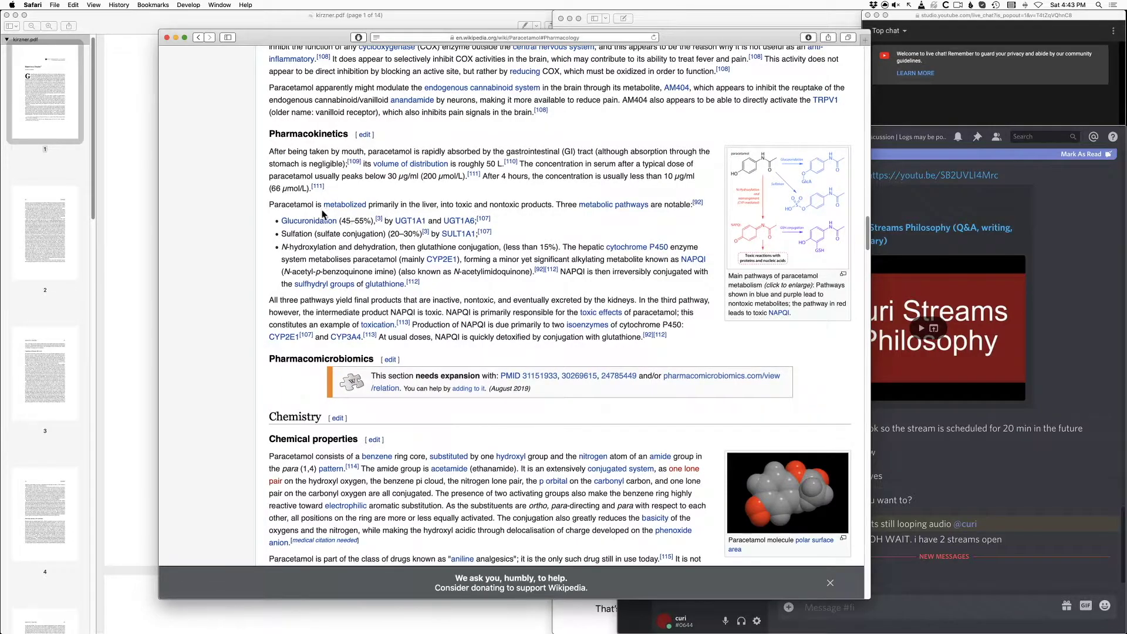
left_click_drag(317, 205, 436, 204)
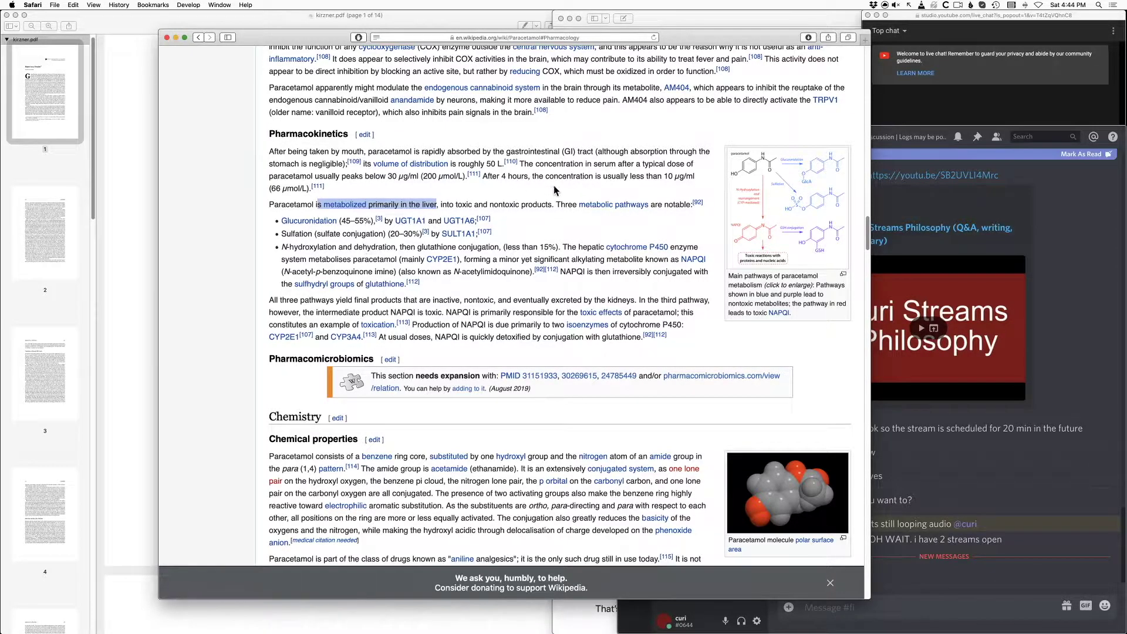
left_click(667, 221)
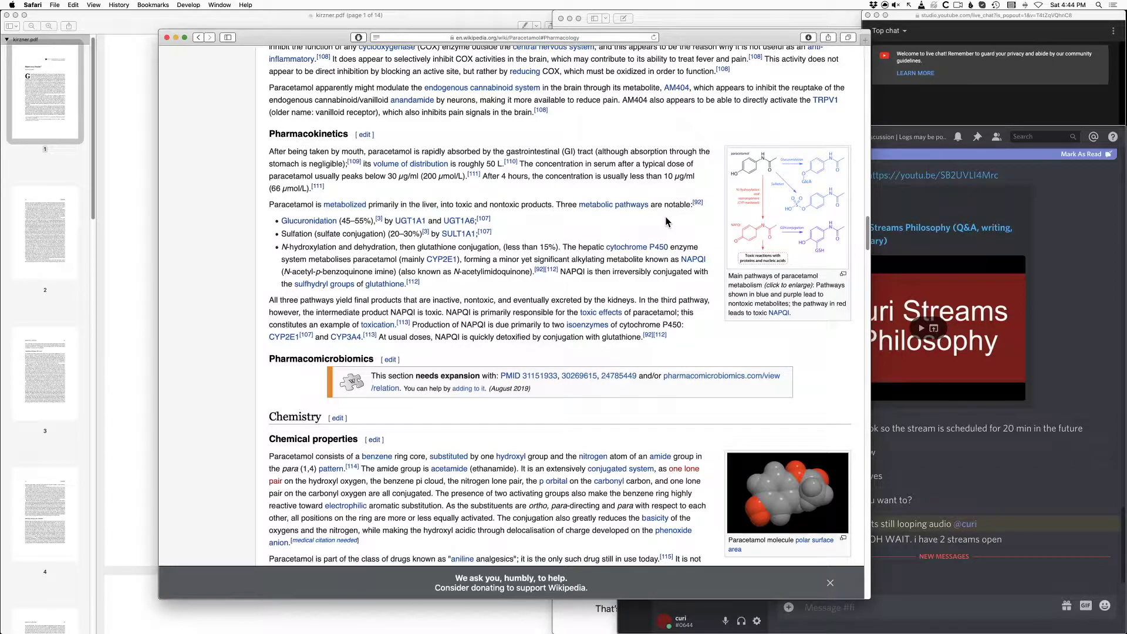
- Read the Chemistry and Synthesis sections of the paracetamol article, checking new messages in the Discord fi channel in between
scroll(667, 221, "down", 2)
scroll(667, 222, "down", 5)
left_click(1077, 479)
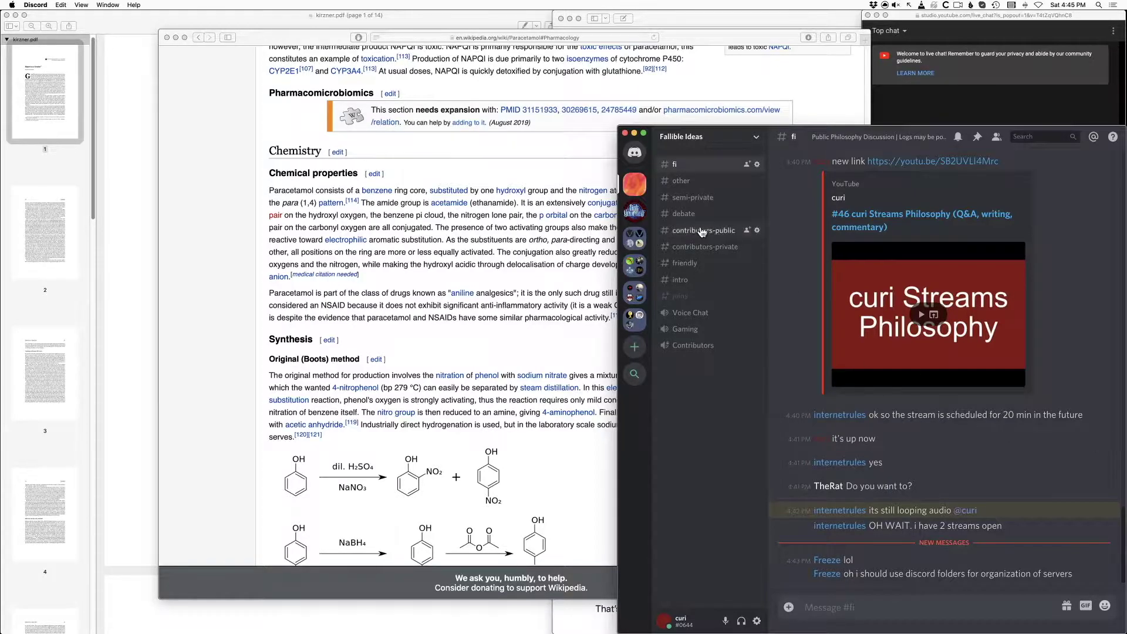
left_click(576, 270)
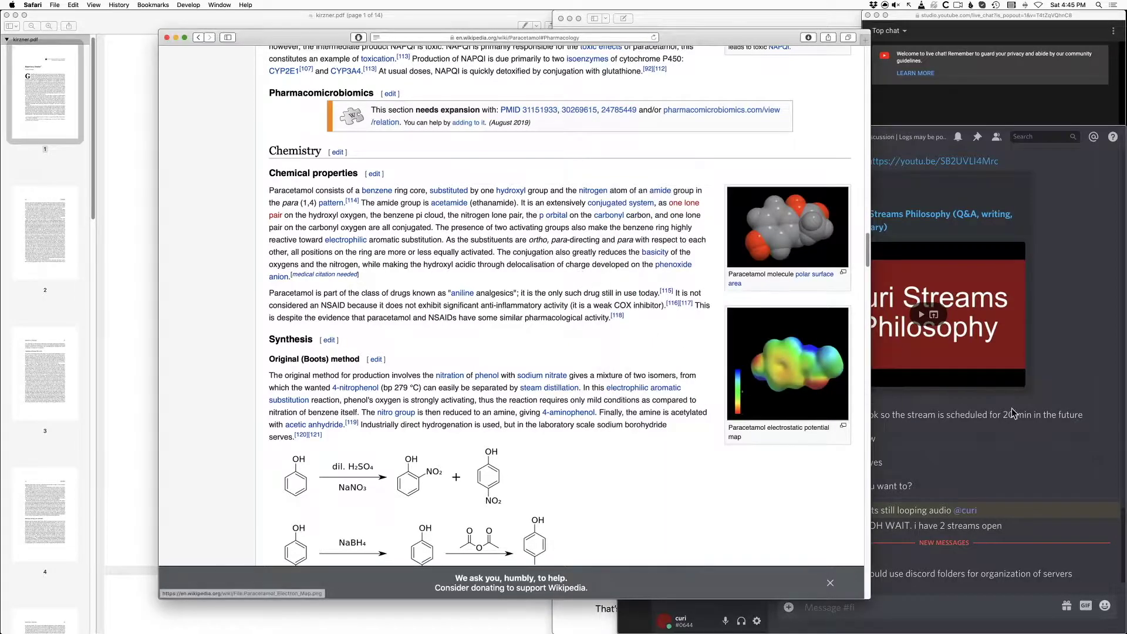
left_click(1037, 432)
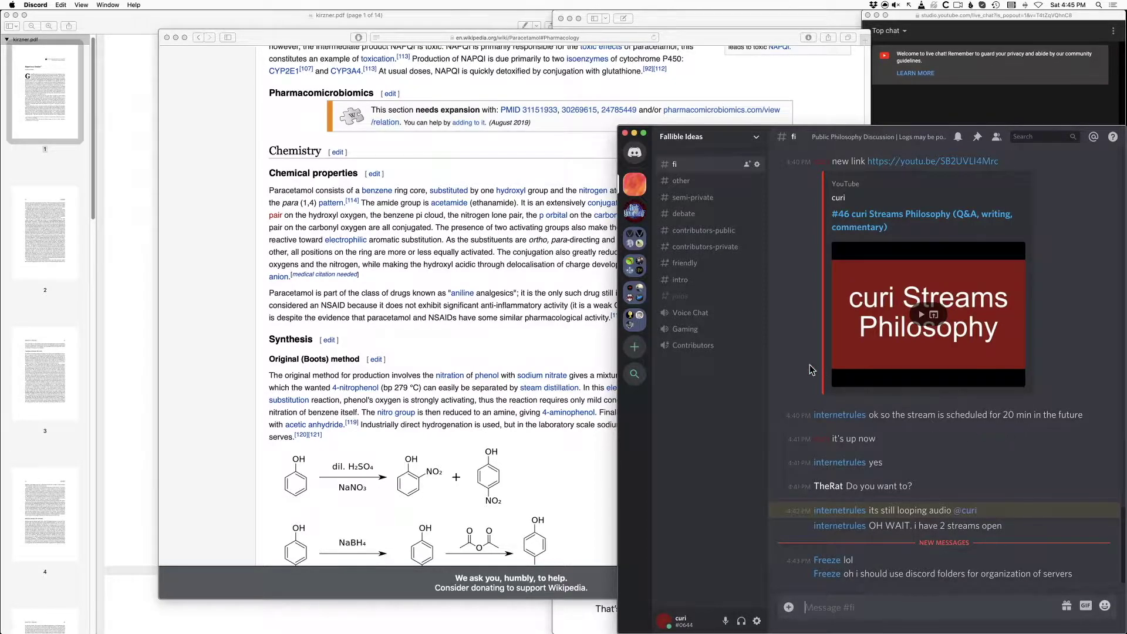
left_click(562, 345)
scroll(734, 422, "down", 2)
left_click(962, 444)
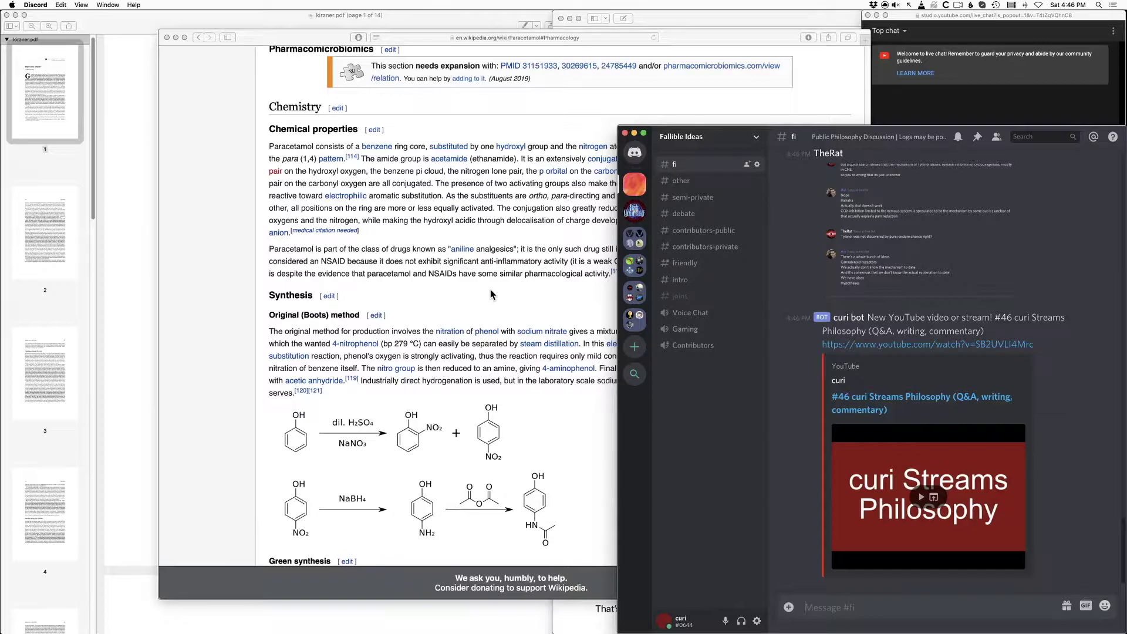
left_click(491, 295)
scroll(491, 295, "down", 1)
left_click(1015, 274)
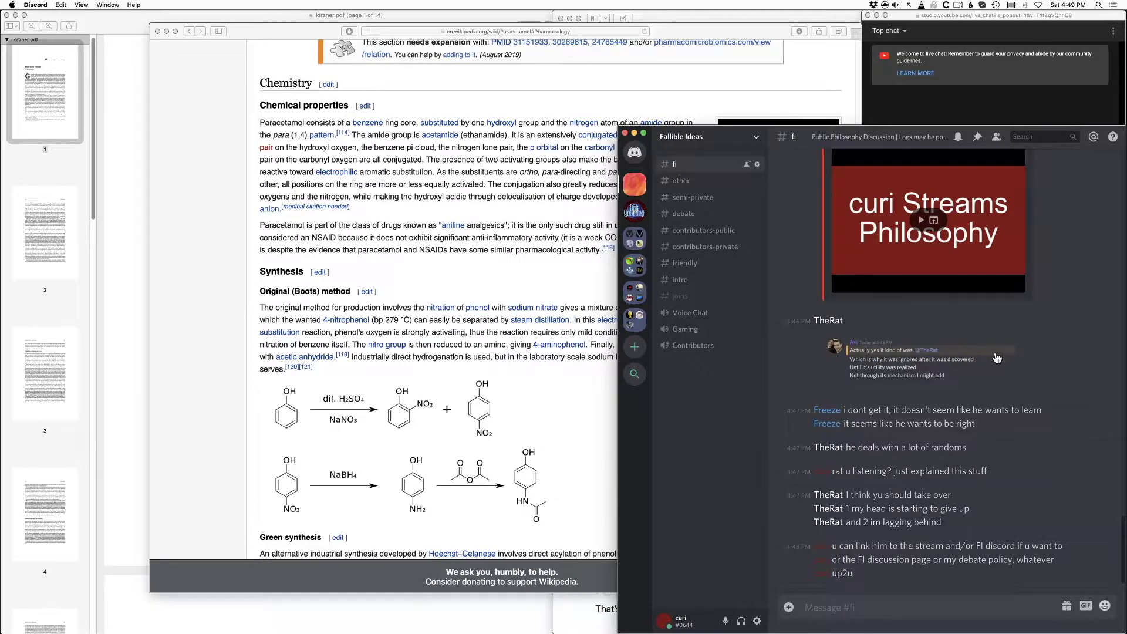
- Read the article's History section, selecting the years 1877 and 1887, and check the Discord fi channel for messages
key("super+Tab")
key("space")
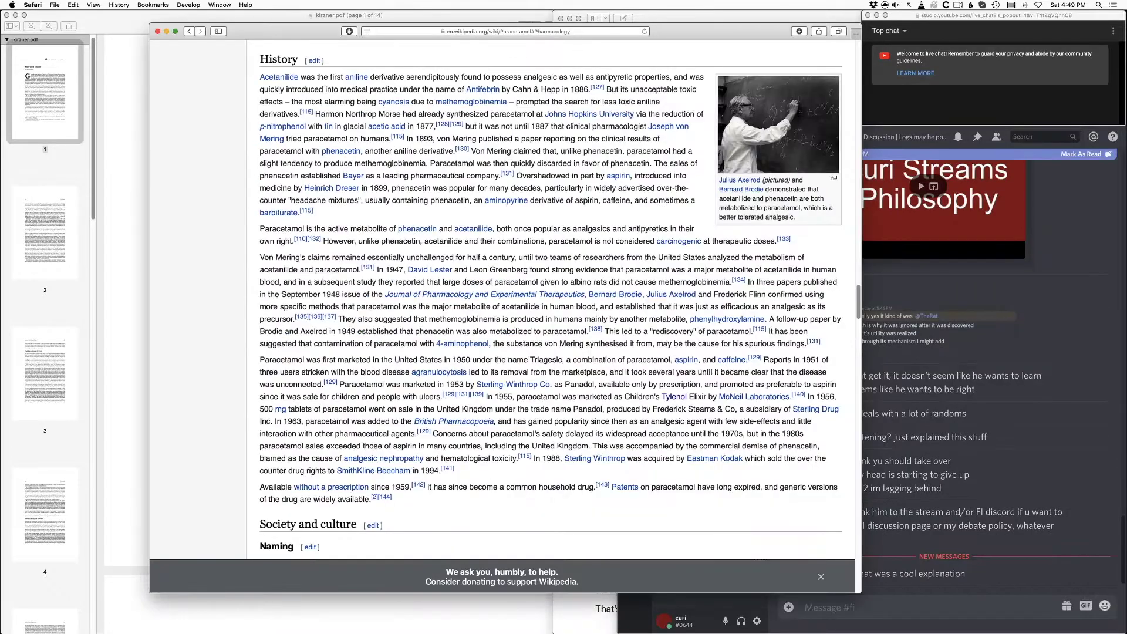
key("super+Tab")
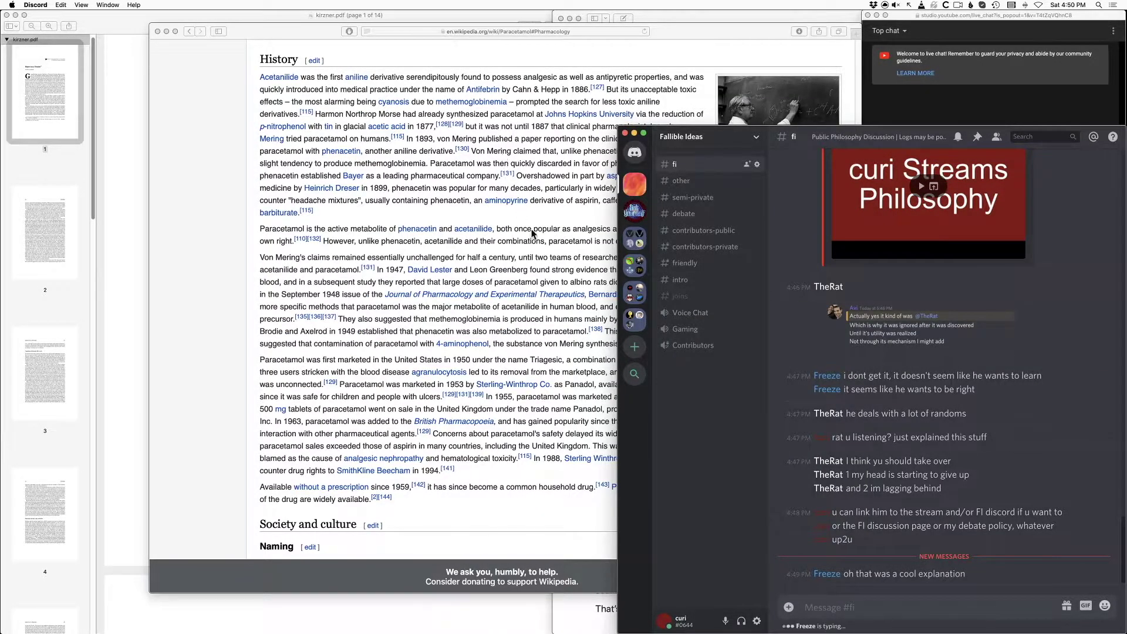
left_click(553, 225)
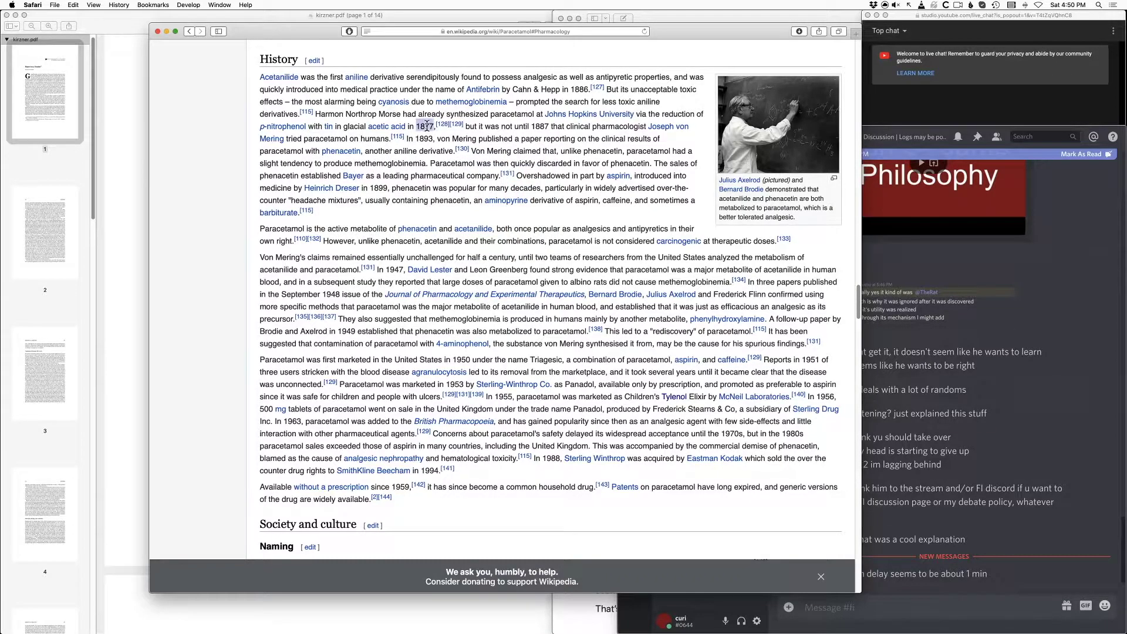
double_click(546, 126)
left_click(1068, 347)
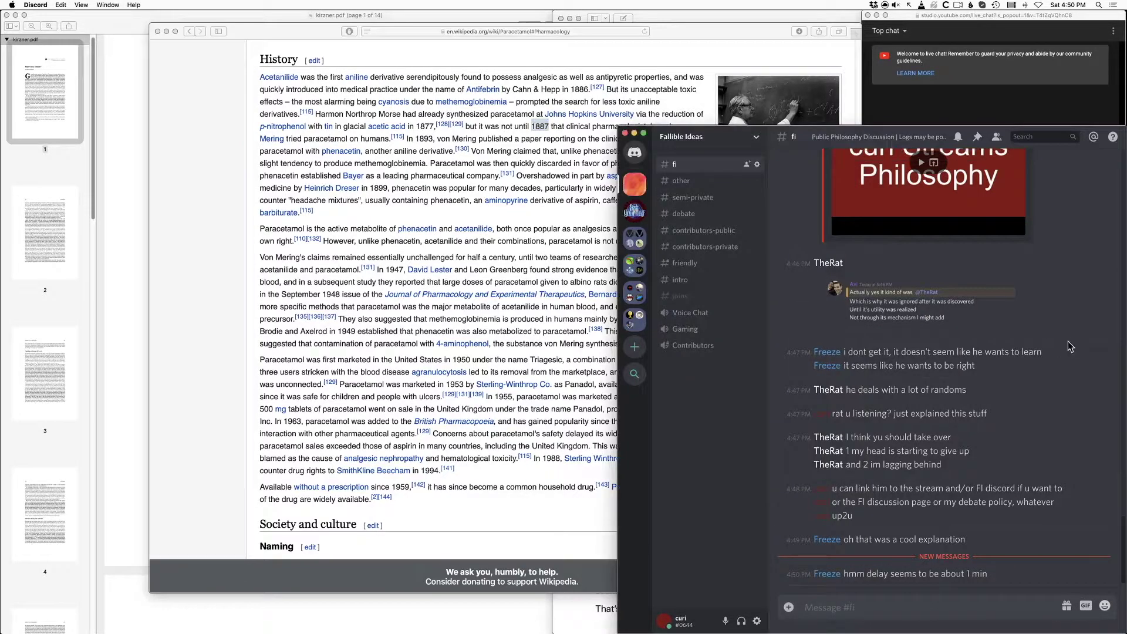
left_click(583, 221)
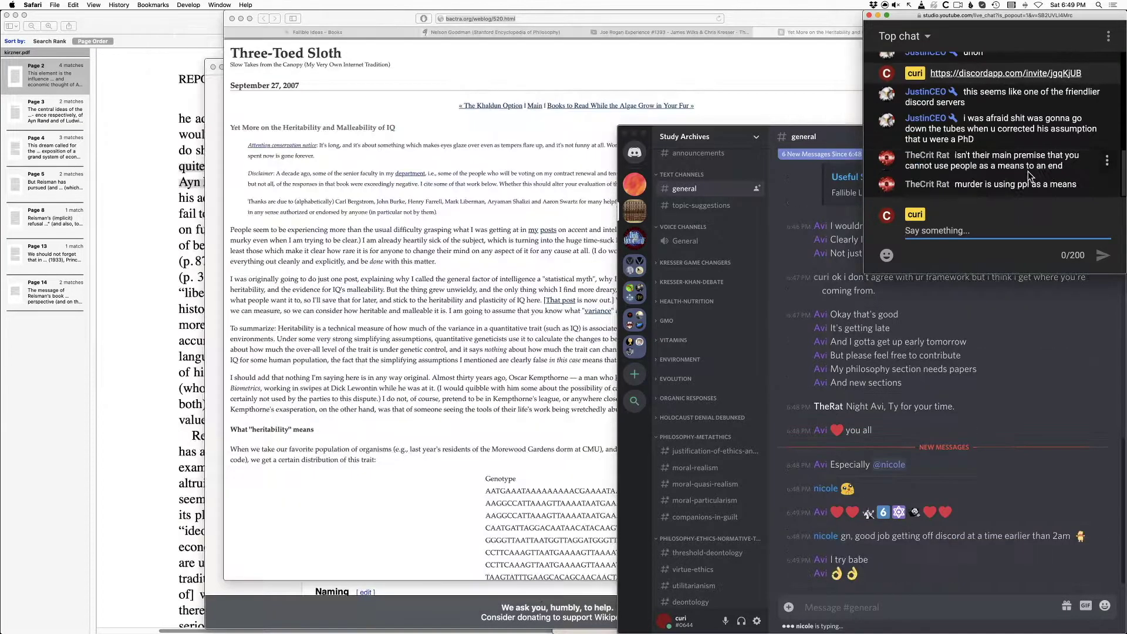
- Select the live chat message about not using people as a means to an end, and clear the selection
triple_click(1022, 154)
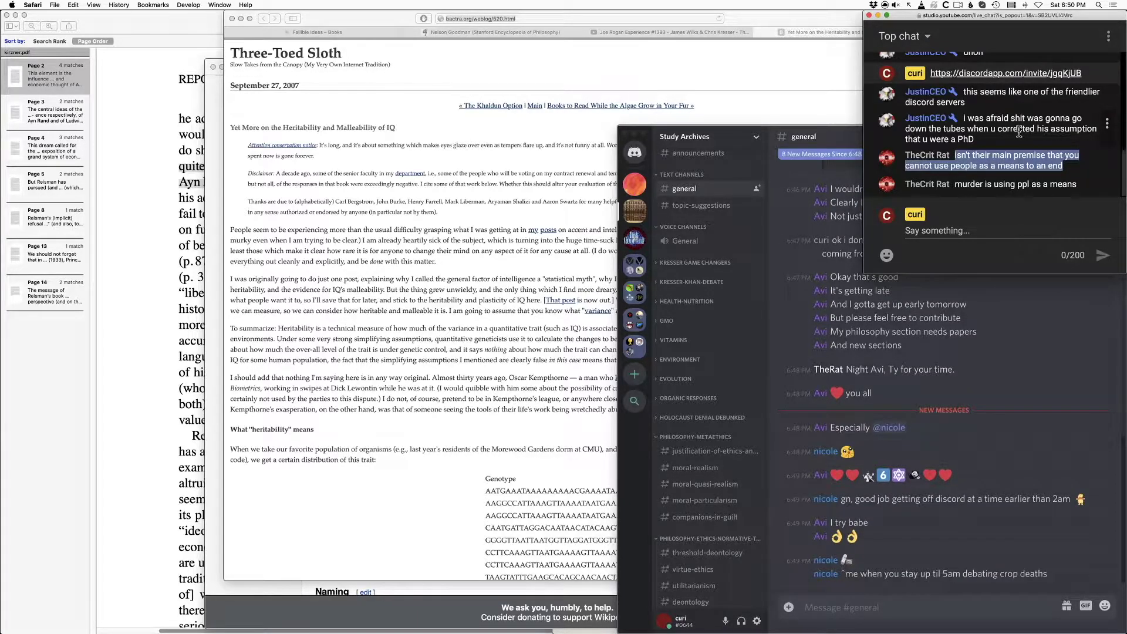
left_click(1020, 132)
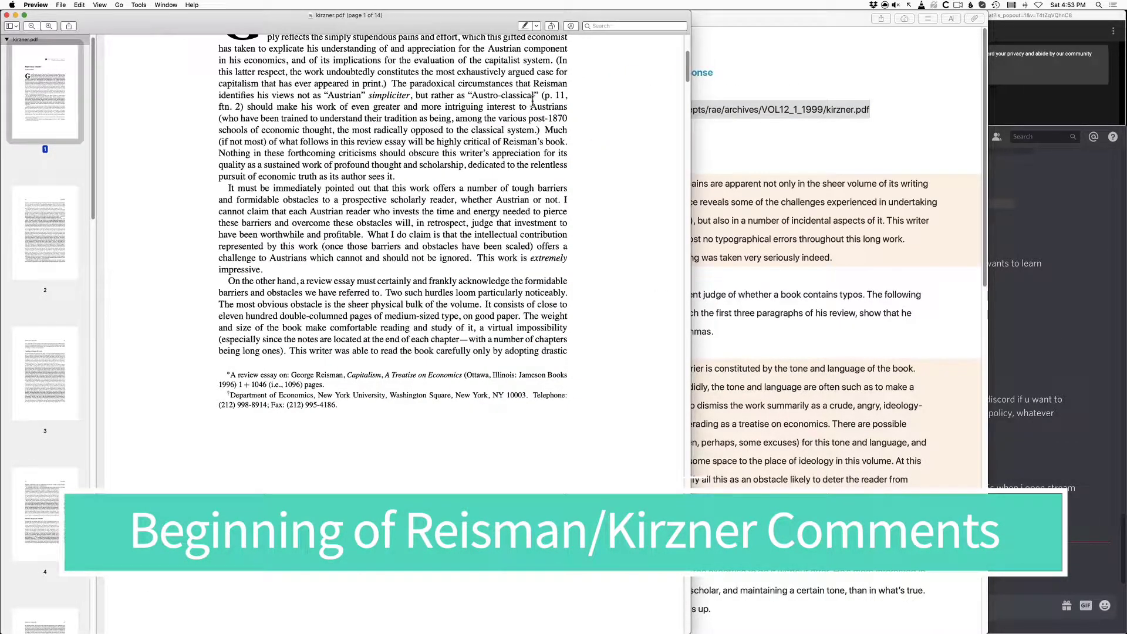
- Return to the start of kirzner.pdf, switch to the Kirzner Reisman Response notes in Ulysses, and check the Discord fi channel
scroll(534, 103, "up", 10)
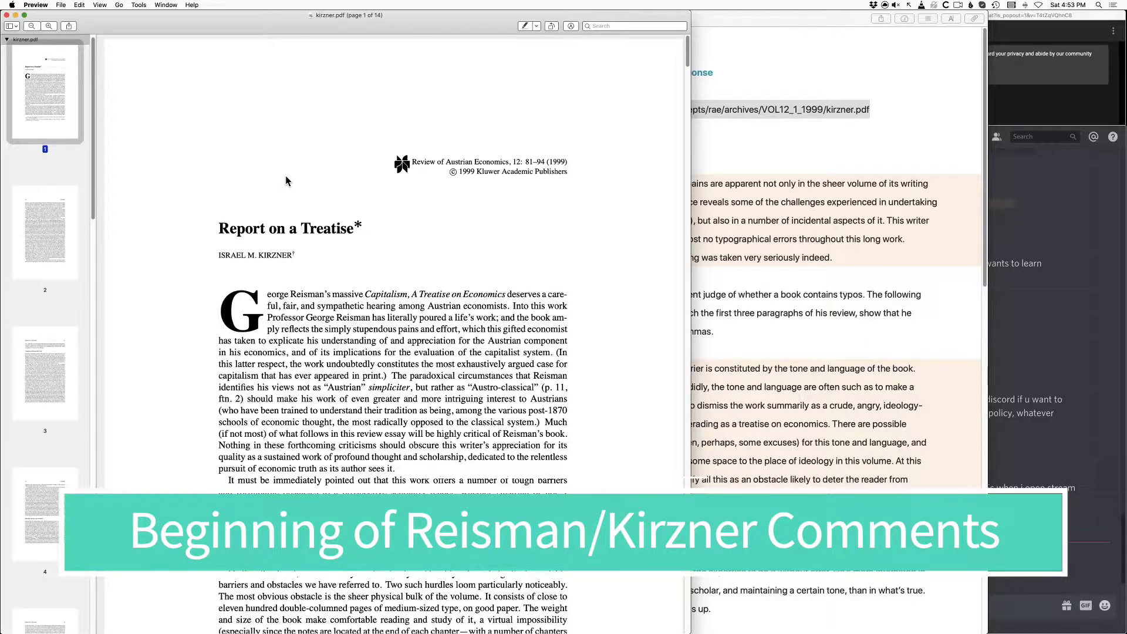
left_click(792, 192)
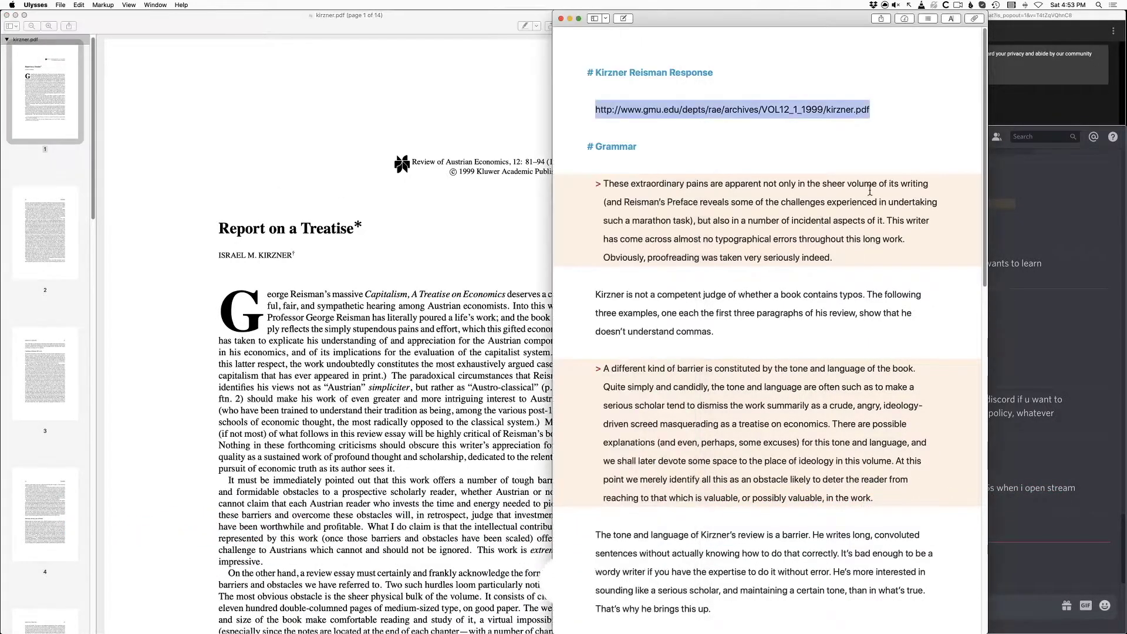
left_click_drag(981, 148, 990, 124)
left_click(1045, 259)
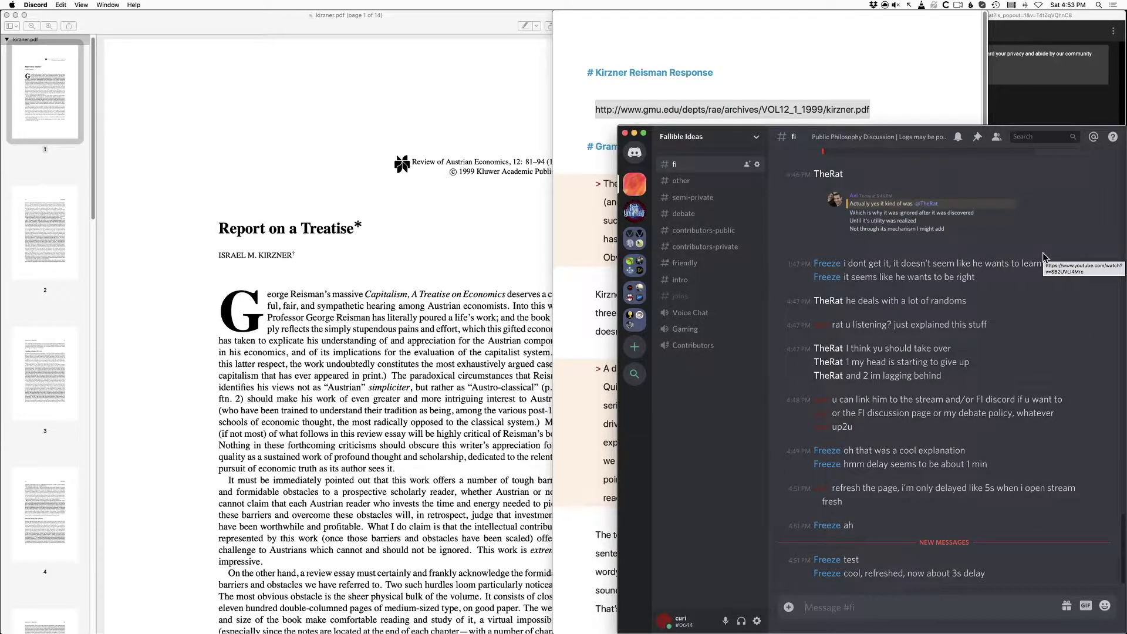
left_click(775, 70)
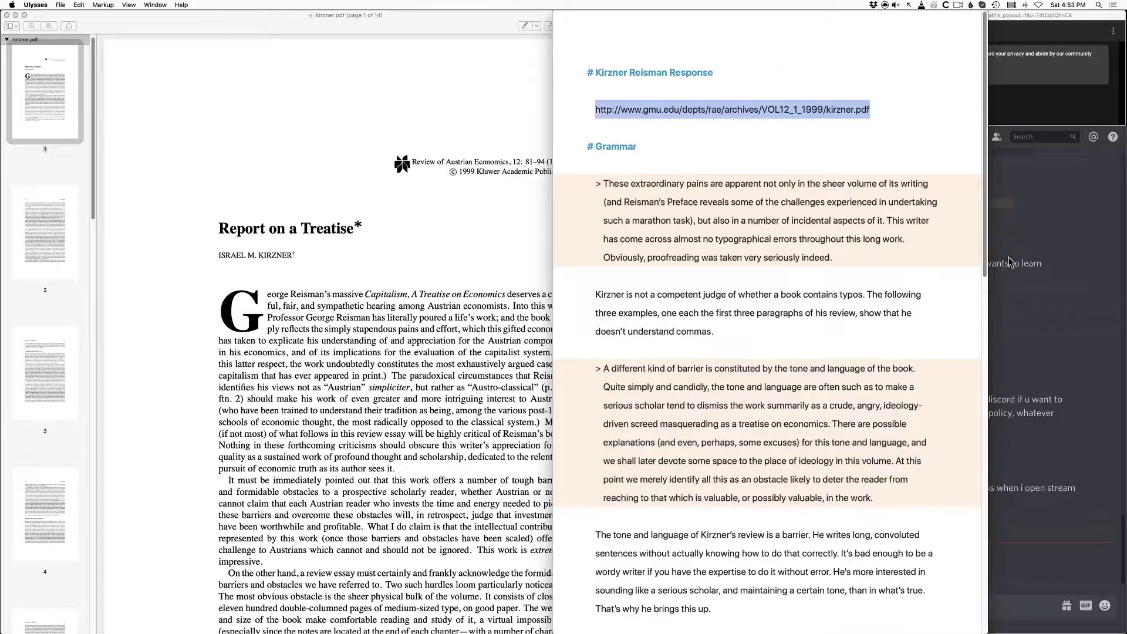
left_click(1042, 266)
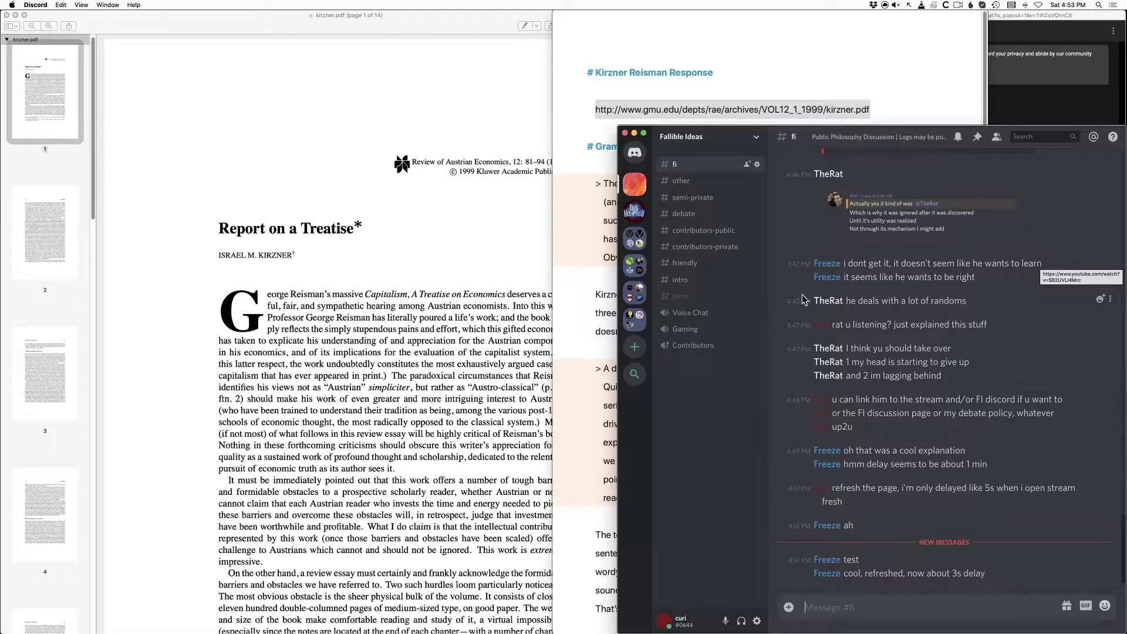
- Read kirzner.pdf in Preview, selecting "On the other hand," on its first page and the passage on the synthesis's main features on page 84
left_click(365, 341)
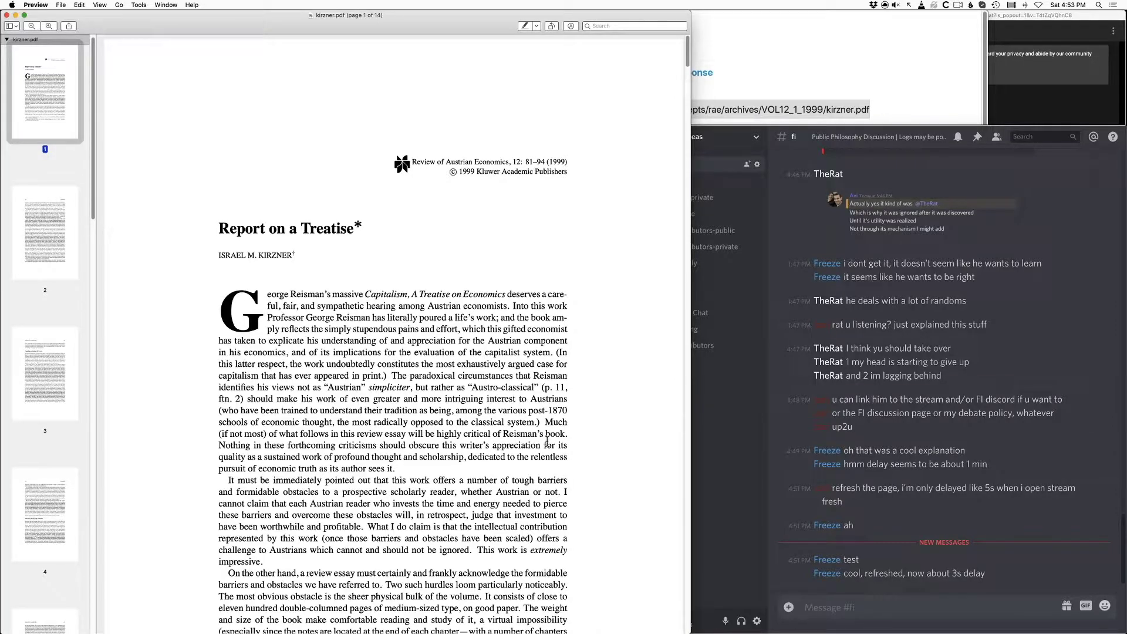
scroll(550, 462, "down", 5)
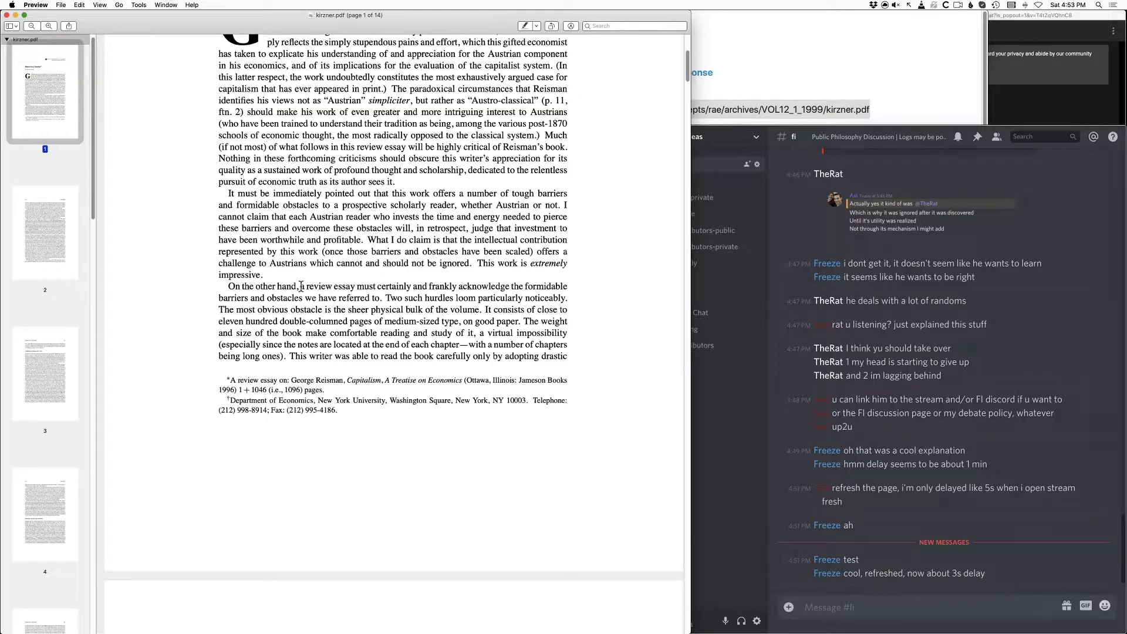
left_click_drag(301, 287, 222, 290)
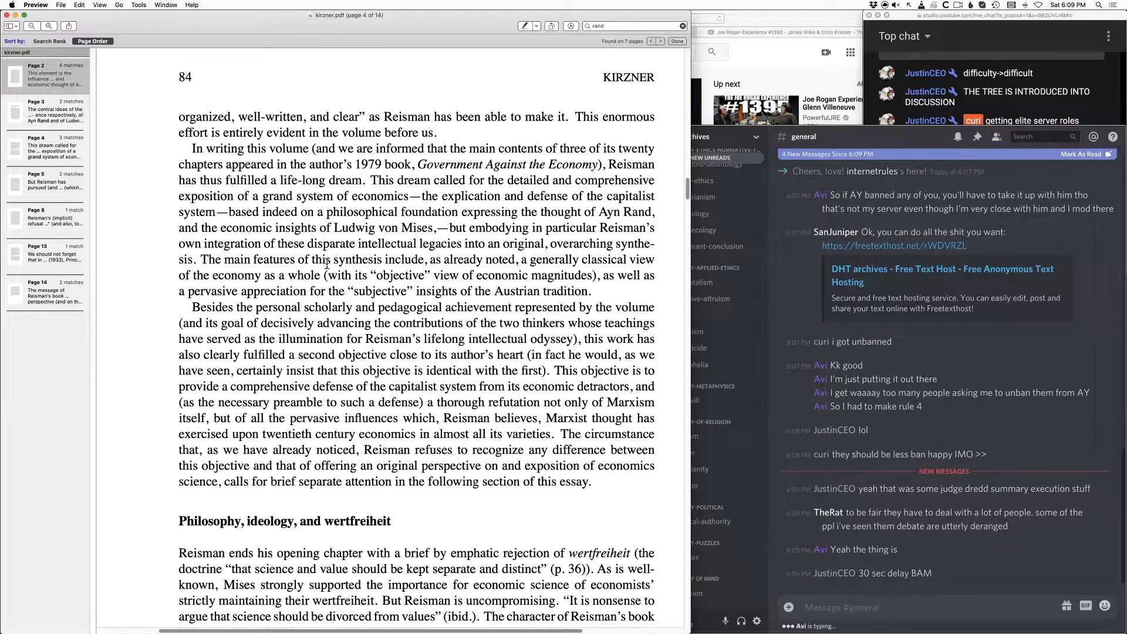
left_click_drag(327, 262, 606, 291)
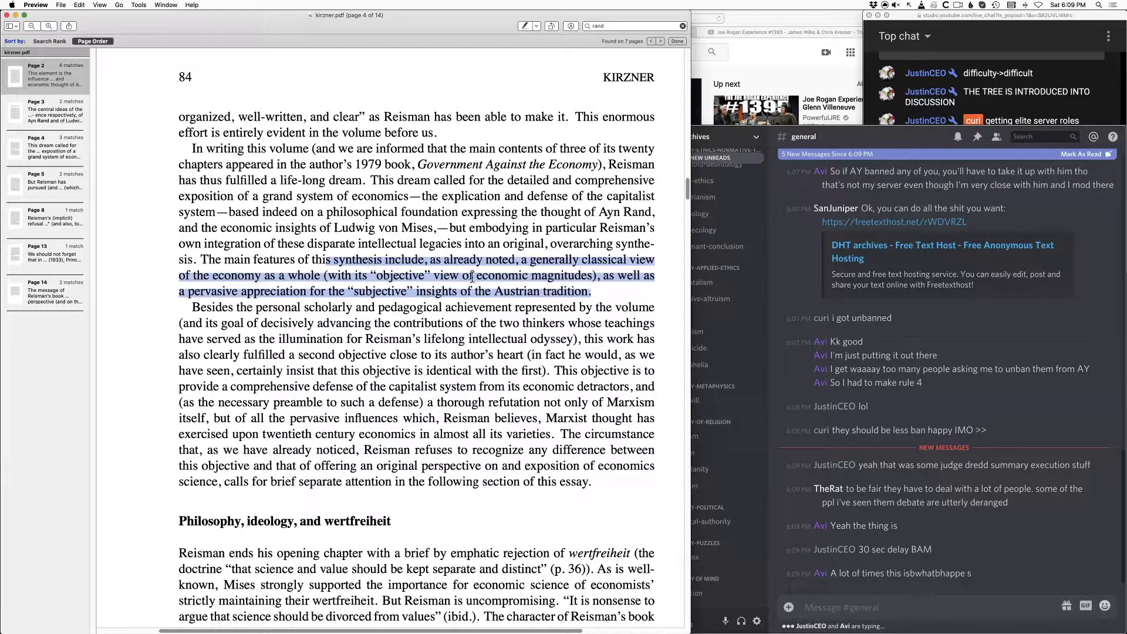
- Read the rest of page 84, selecting "subjective" and the sentence beginning "The circumstance that," and continue to page 85
left_click(403, 276)
double_click(392, 293)
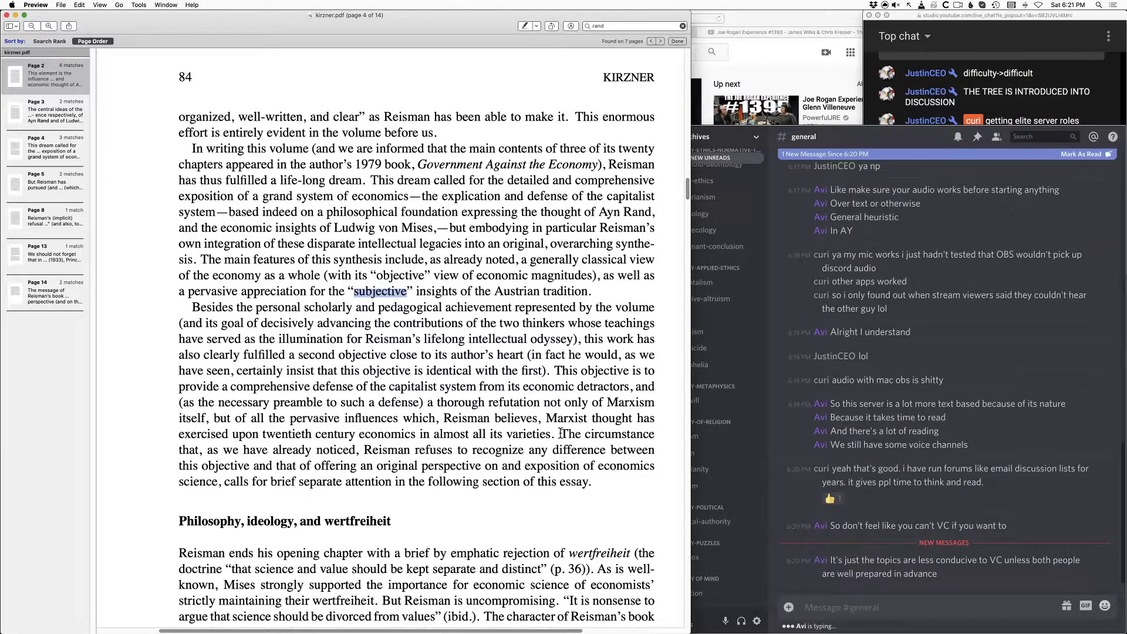
left_click_drag(560, 434, 379, 450)
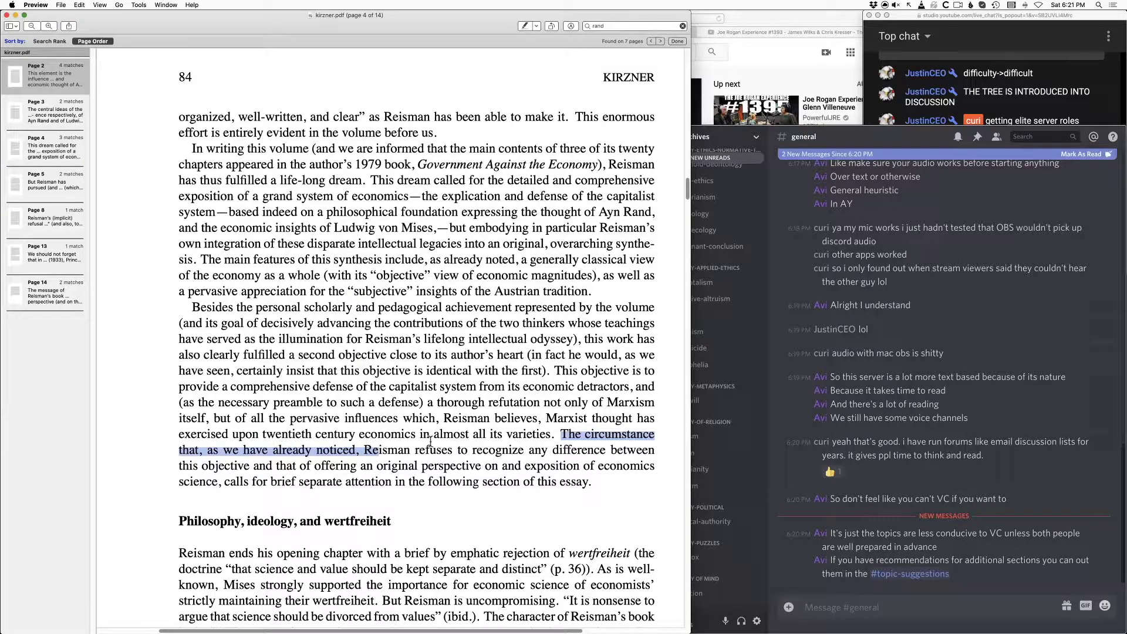
left_click_drag(239, 481, 603, 481)
left_click(603, 481)
scroll(603, 475, "down", 3)
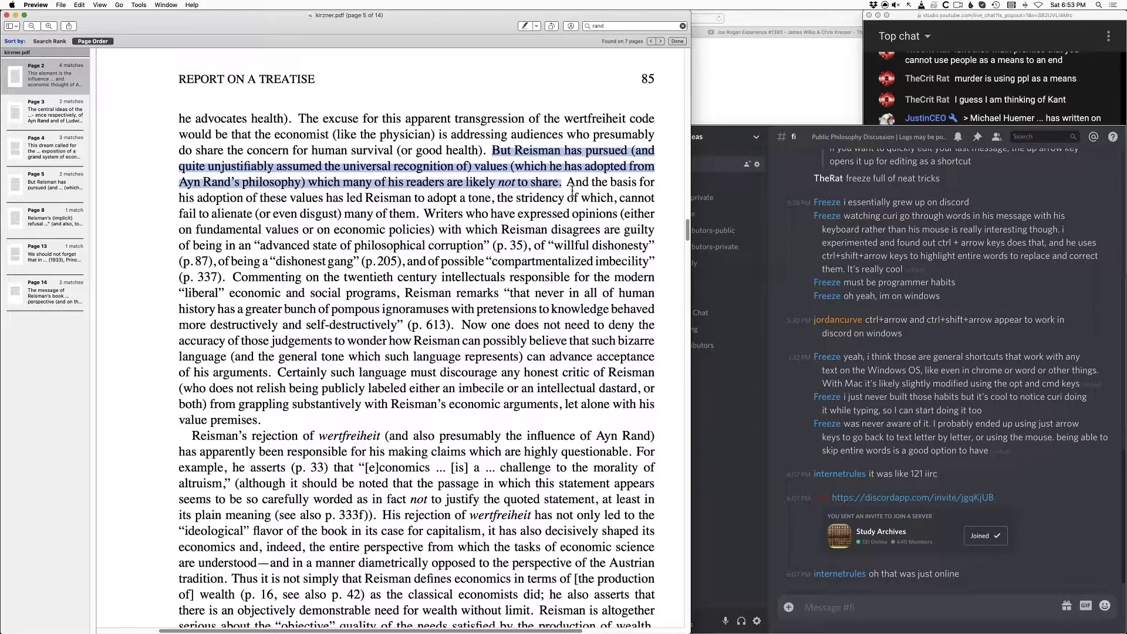
- Quote page 85's "And the basis for his adoption" sentence at the end of the Ulysses notes and comment "delete comma after “which”"
left_click_drag(418, 215, 568, 179)
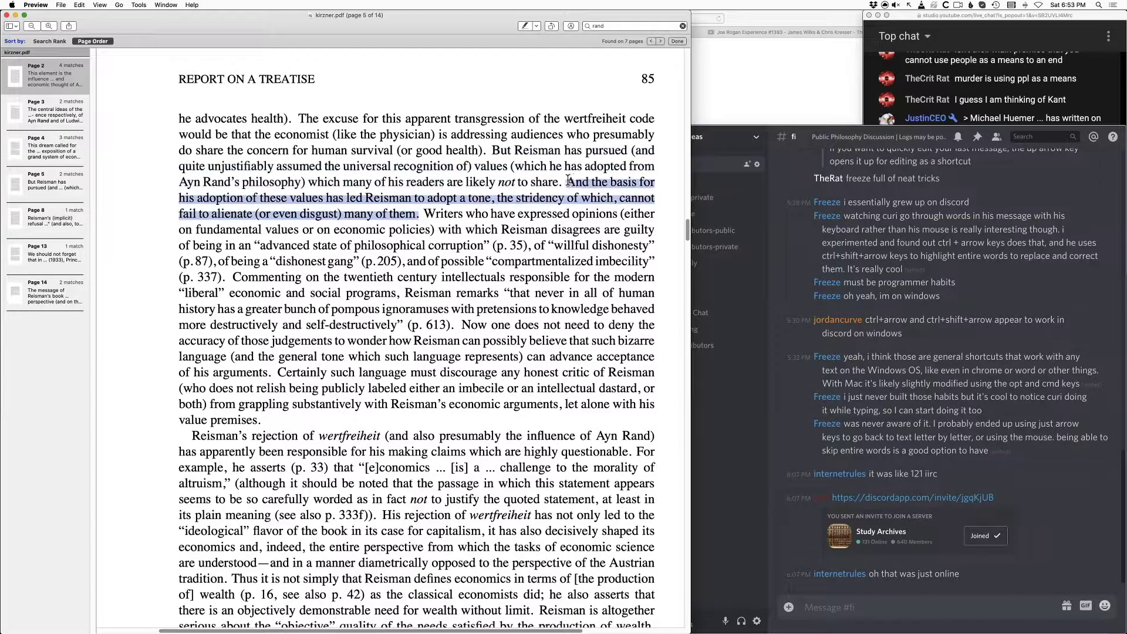
mouse_move(164, 304)
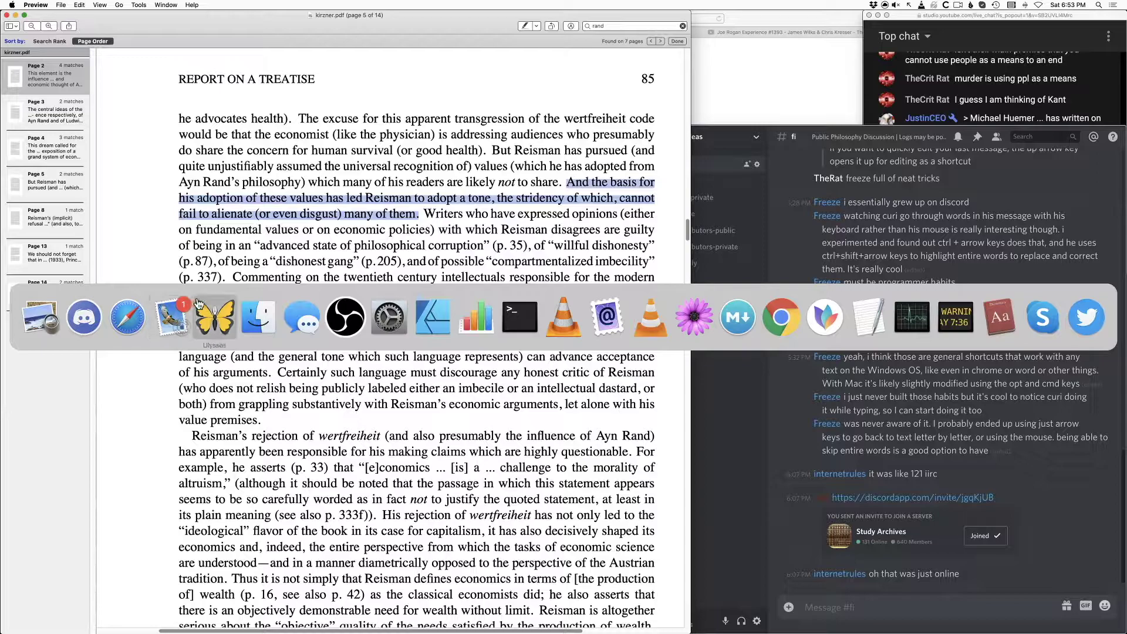
left_click(214, 317)
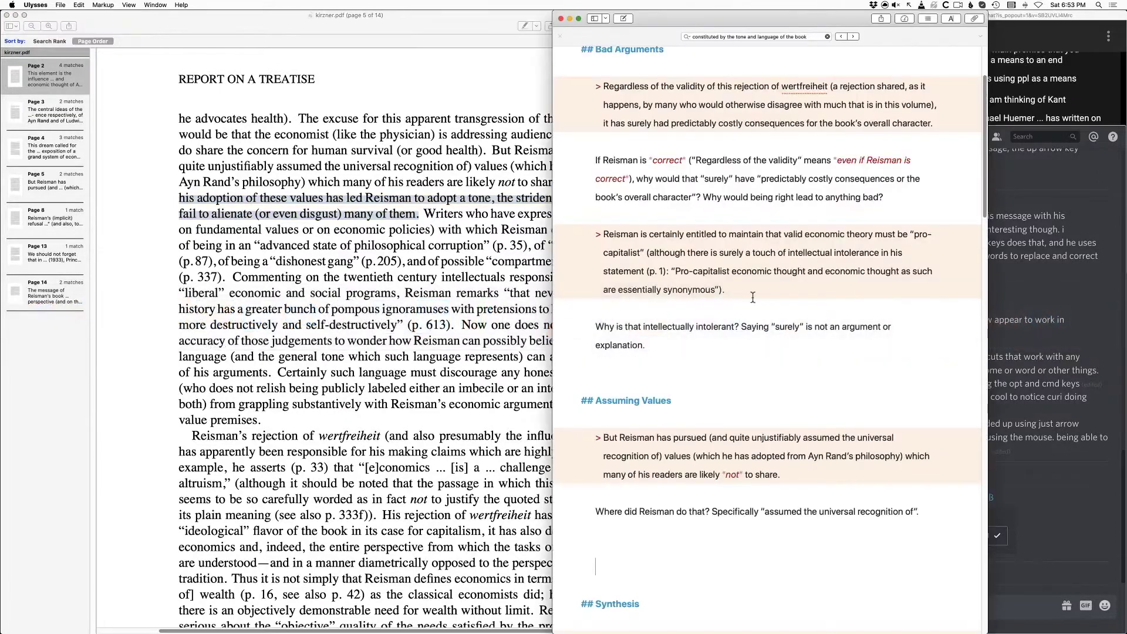
key("Return")
type("> And the basis for his adoption of these values has led Reisman to adopt a tone, the stridency of which, cannot fail to alienate (or even disgust) many of them.")
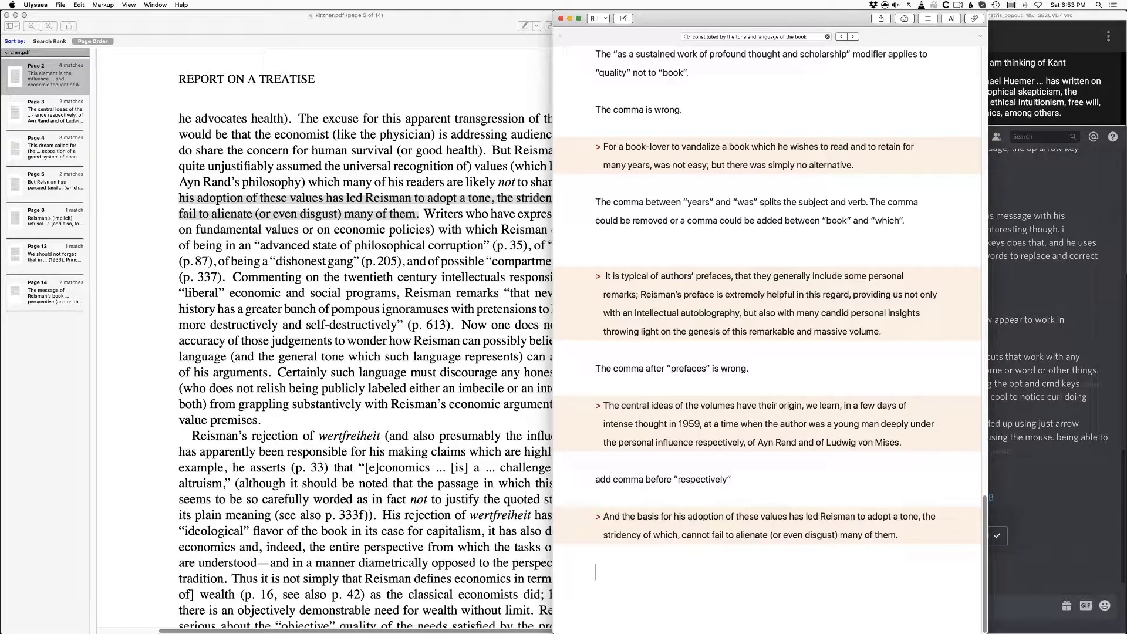
type("delete comma after “which”")
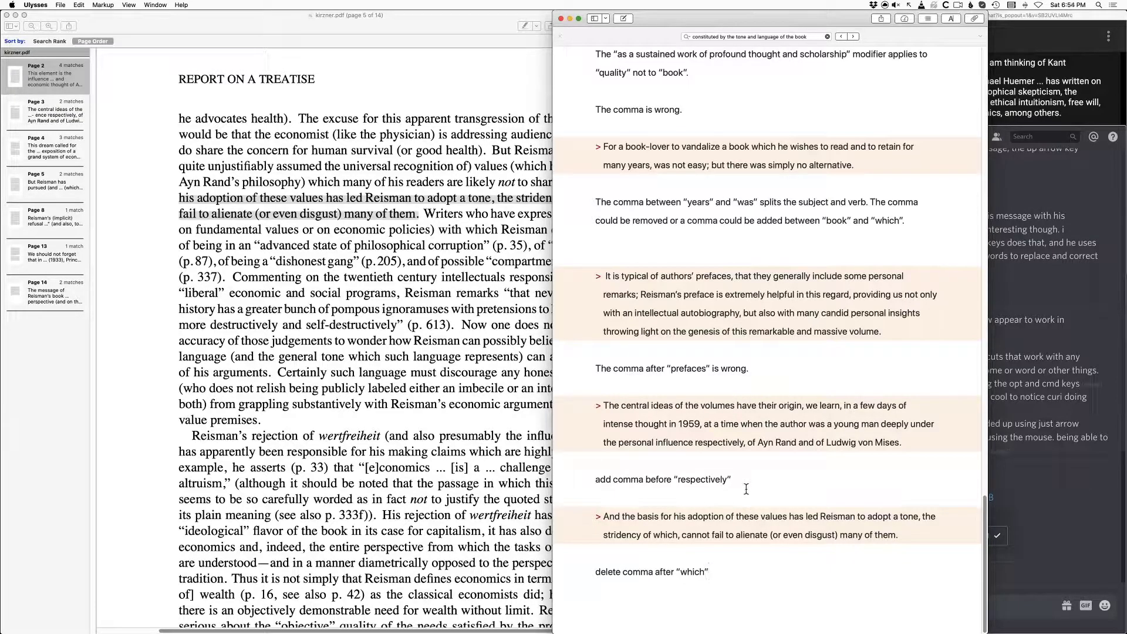
- Return to kirzner.pdf in Preview and study page 85, selecting the passage of Reisman's harsh phrases and "assumed the universal recognition of"
left_click(998, 202)
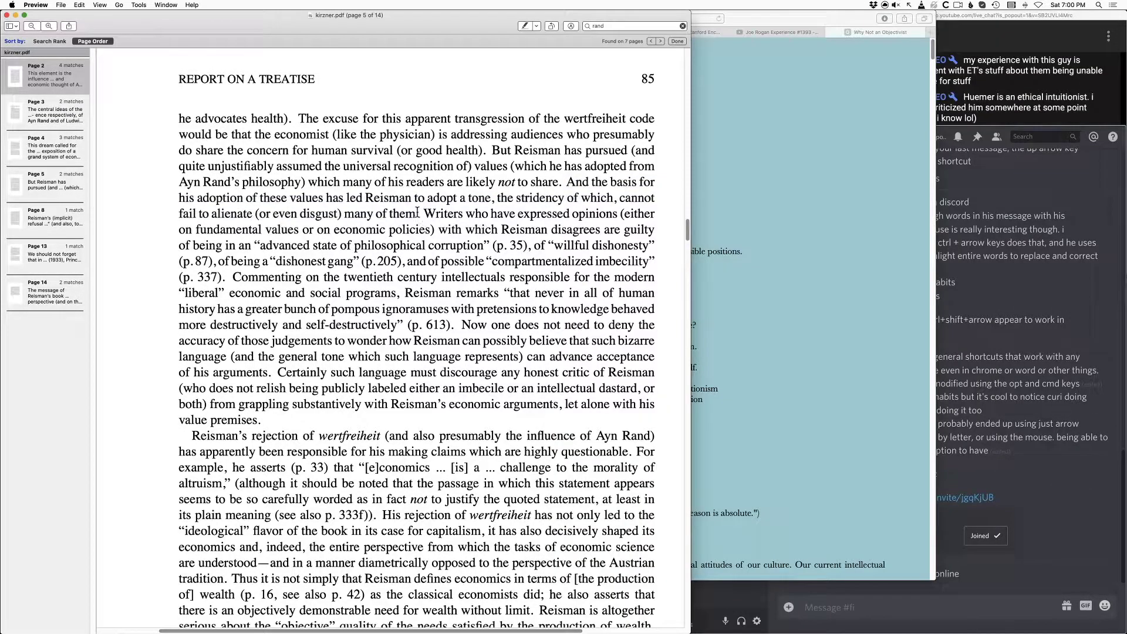
left_click_drag(420, 215, 423, 261)
left_click_drag(453, 324, 448, 231)
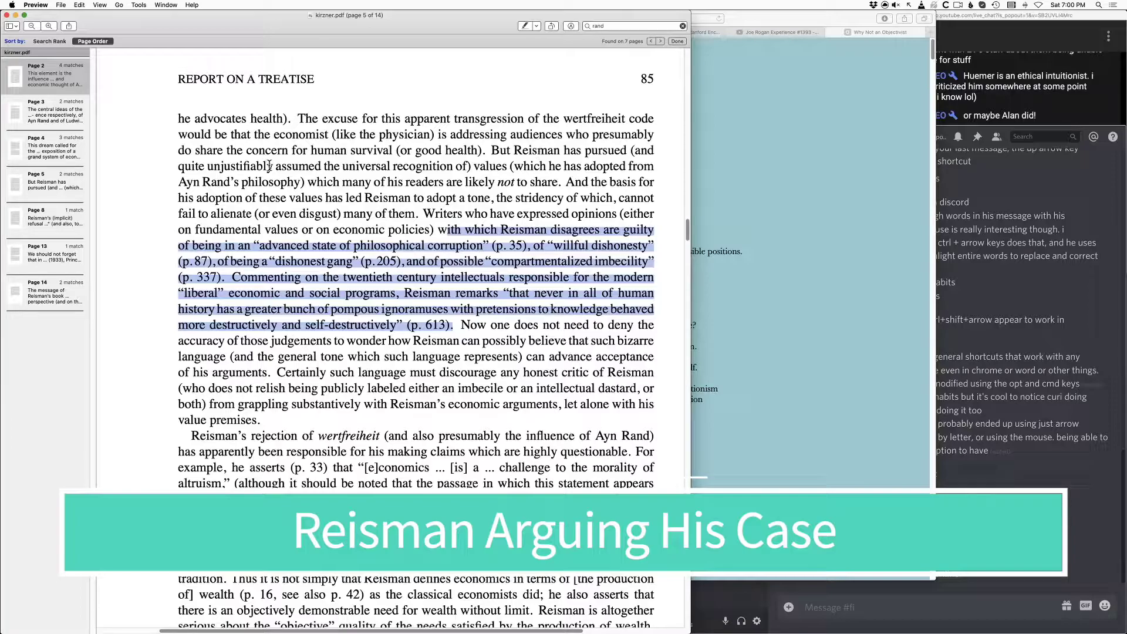
left_click_drag(275, 166, 466, 166)
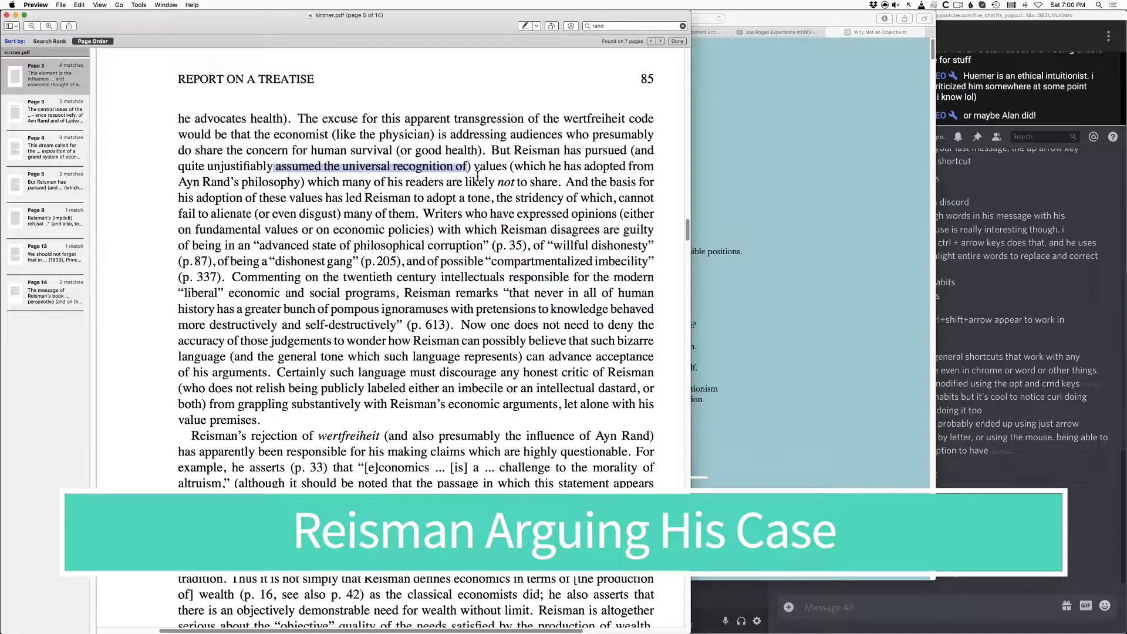
left_click(471, 292)
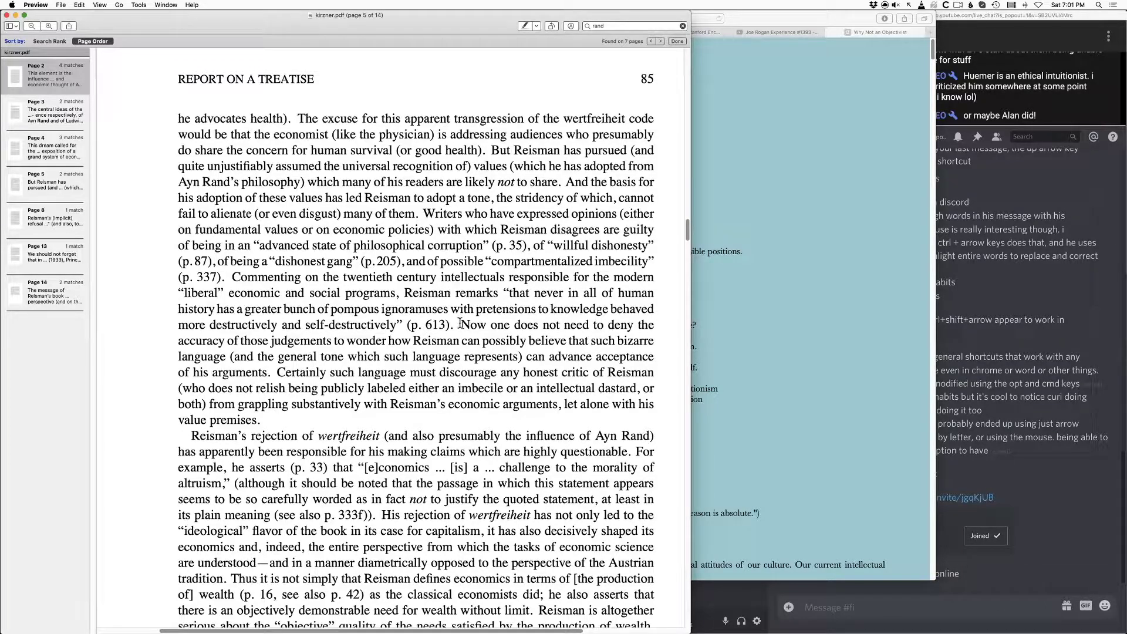
- Read on through page 85 and select the passage on Reisman's bizarre language through "value premises," extending the selection to earlier lines
left_click(675, 297)
scroll(676, 296, "down", 2)
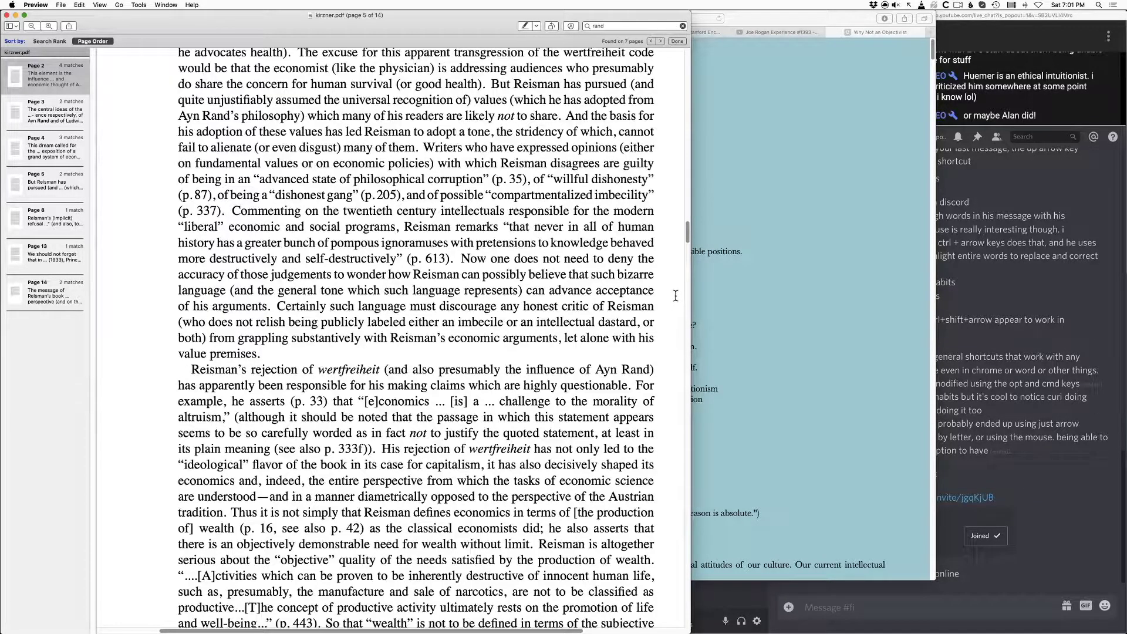
left_click_drag(373, 351, 377, 271)
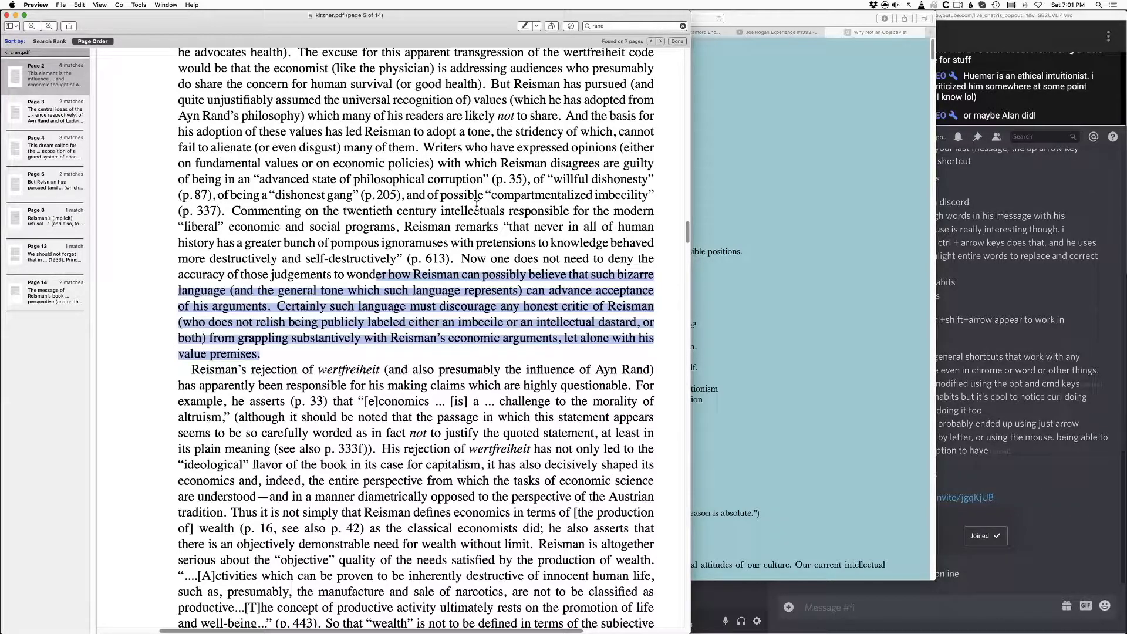
key("shift+Up")
key("shift+Up")
key("shift+Up")
key("shift+Up")
key("shift+Up")
key("shift+Up")
key("shift+Up")
key("shift+Up")
key("shift+Up")
key("shift+Up")
- Switch to Reisman's Capitalism in TextEdit and read the paragraphs leading up to "an advanced state of philosophical corruption"
mouse_move(240, 323)
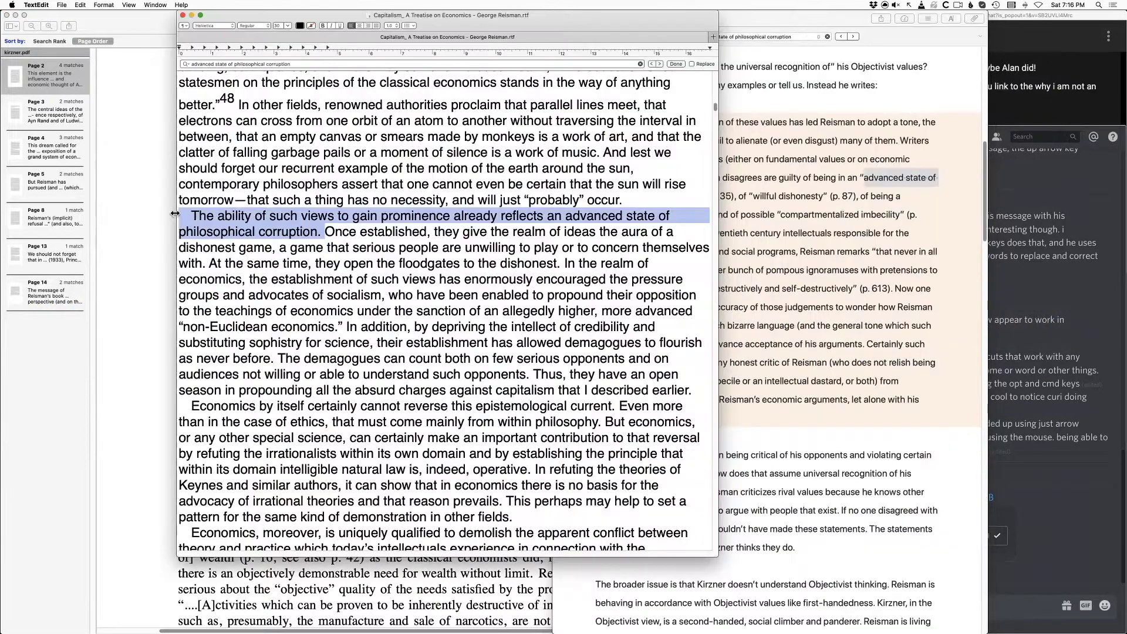
scroll(326, 212, "up", 4)
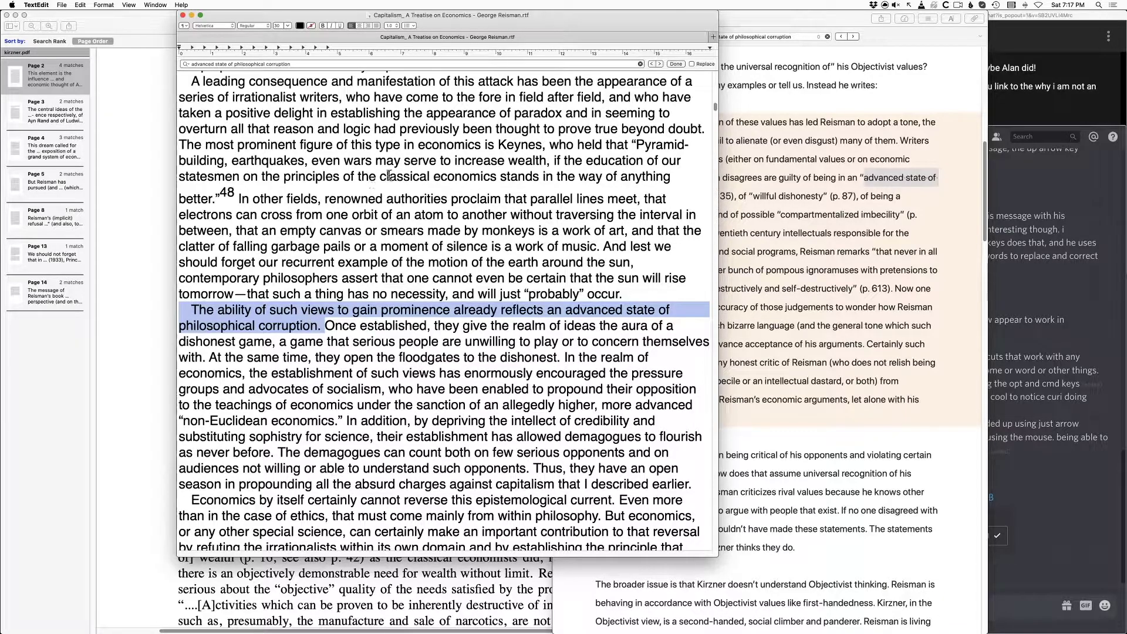
scroll(425, 286, "up", 1)
scroll(425, 286, "up", 3)
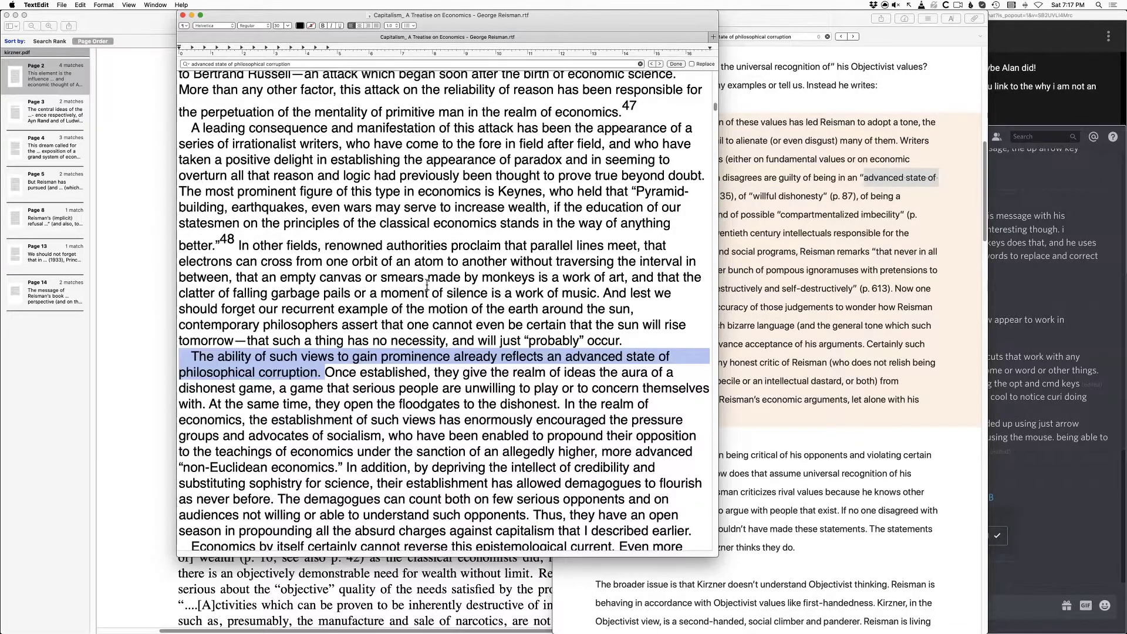
- Take the phrase "willful dishonesty" from the quote in the Ulysses notes and search for it in Reisman's Capitalism in TextEdit
left_click(910, 127)
left_click_drag(753, 197, 824, 197)
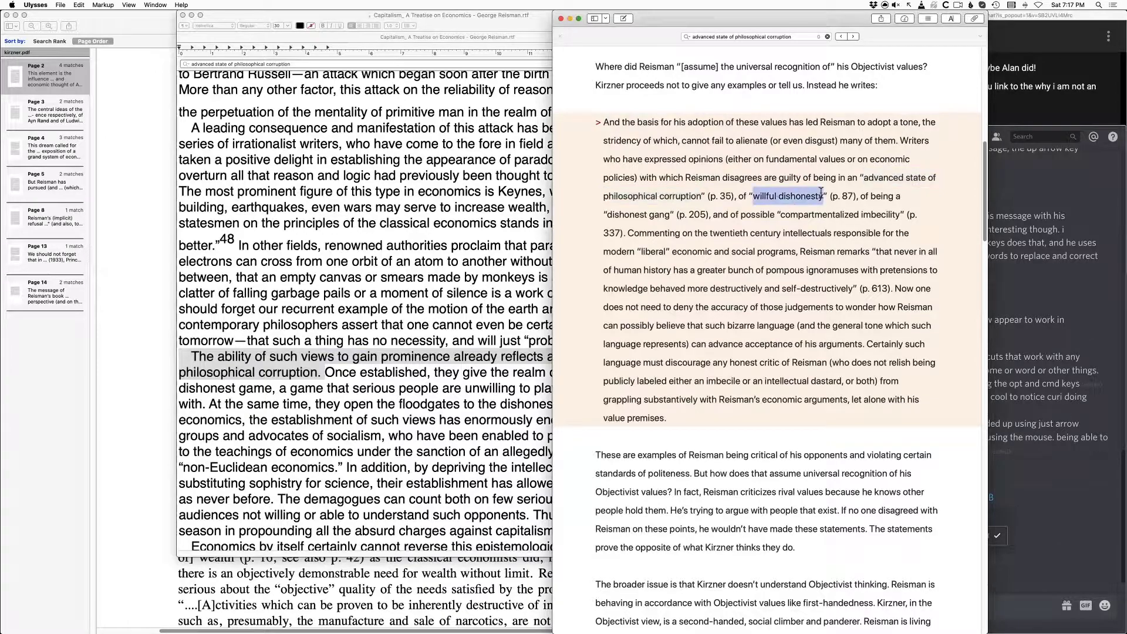
key("cmd+e")
key("cmd+Tab")
key("cmd+g")
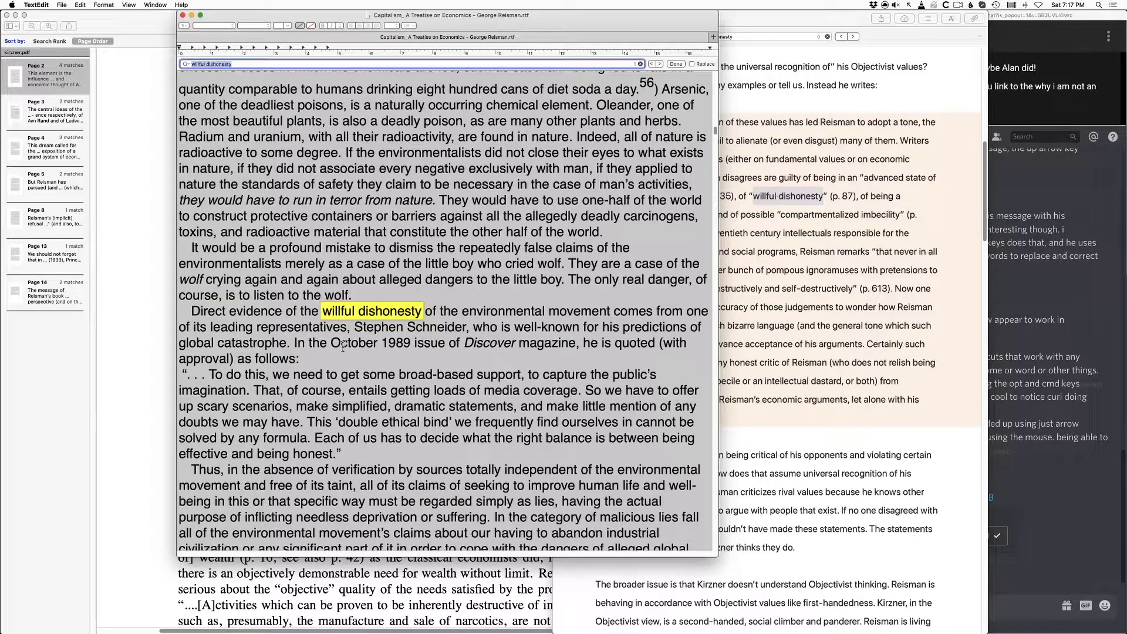
- Read the paragraph on the environmental movement's willful dishonesty, selecting it whole, and continue to the quotation from Discover magazine
triple_click(299, 316)
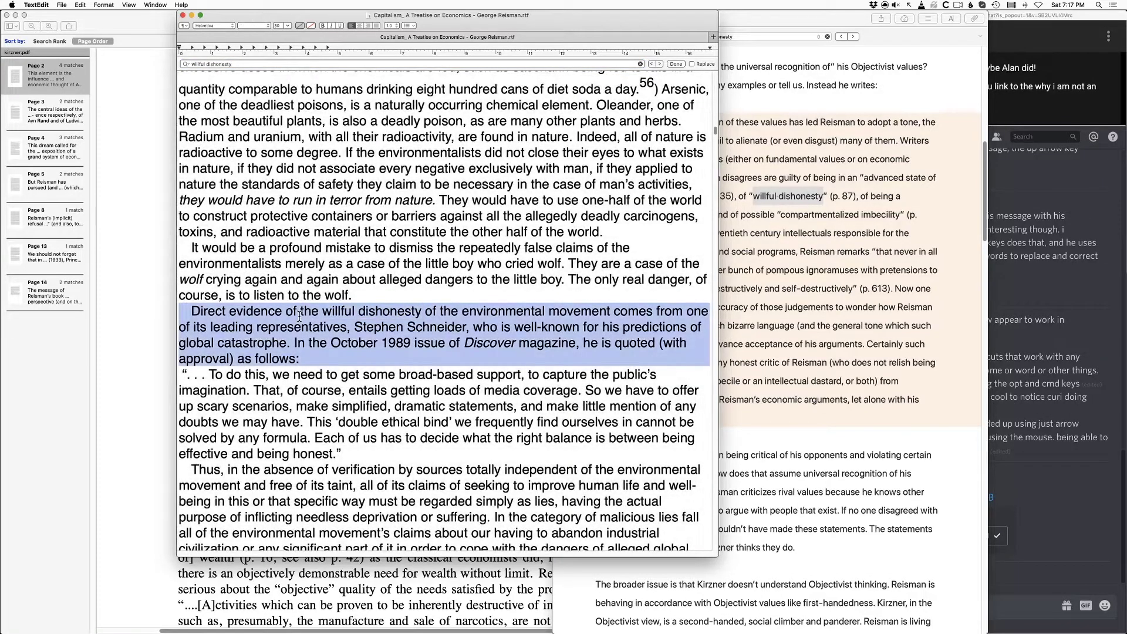
double_click(374, 327)
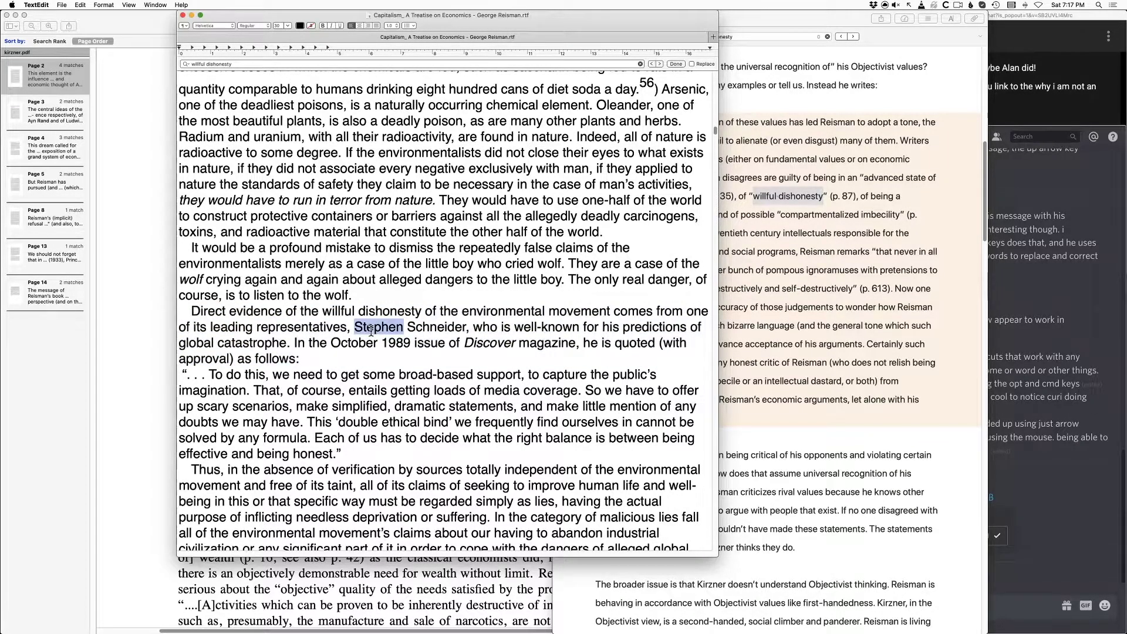
scroll(407, 316, "down", 2)
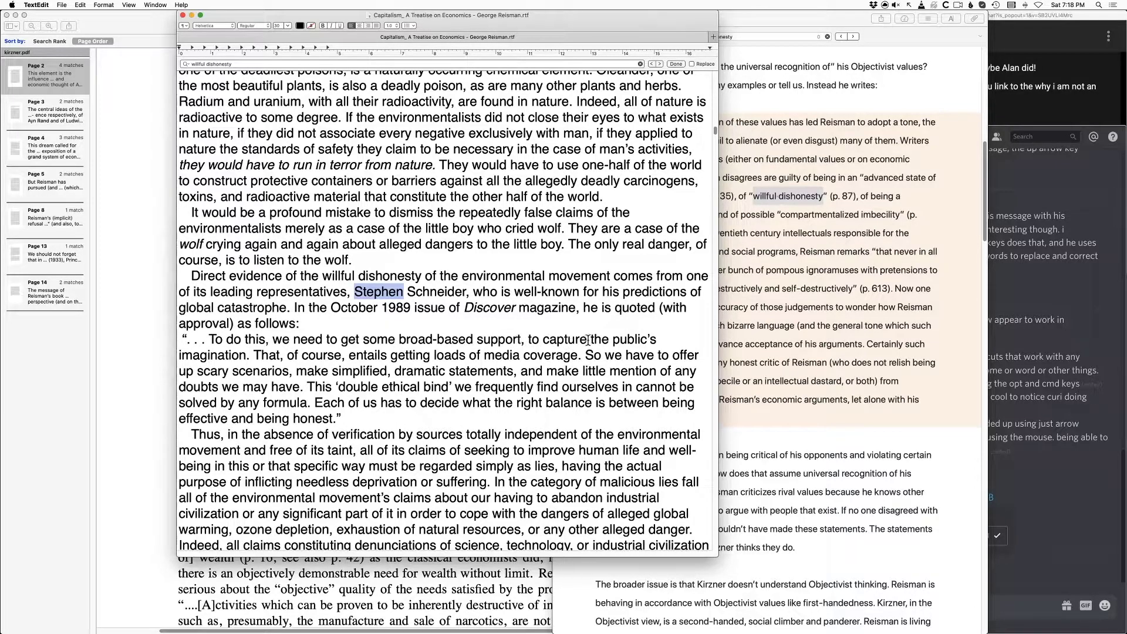
left_click(522, 339)
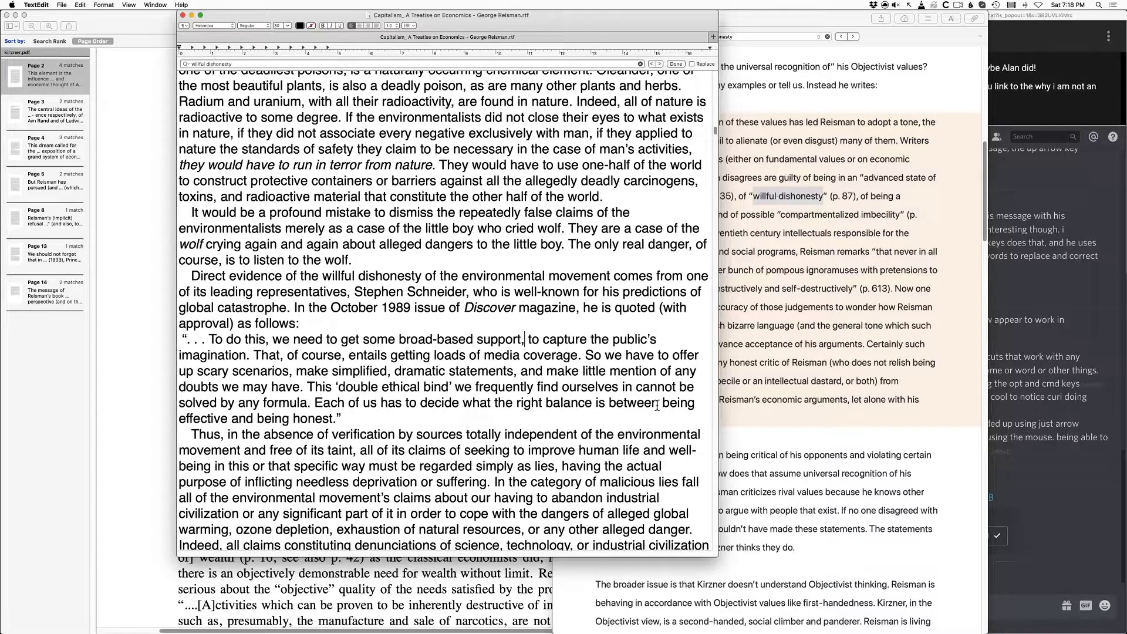
- Examine the Discover quotation, selecting it whole, then "make little mention of any doubts we may have" and "scary scenarios"
left_click_drag(361, 414, 162, 344)
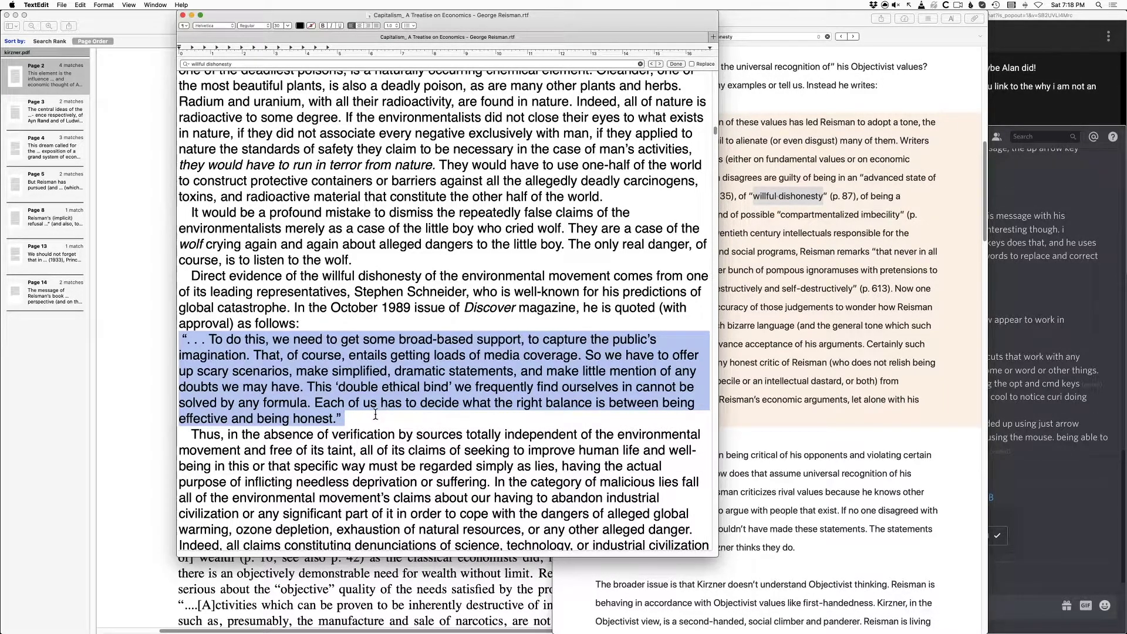
left_click_drag(373, 416, 308, 387)
left_click(579, 360)
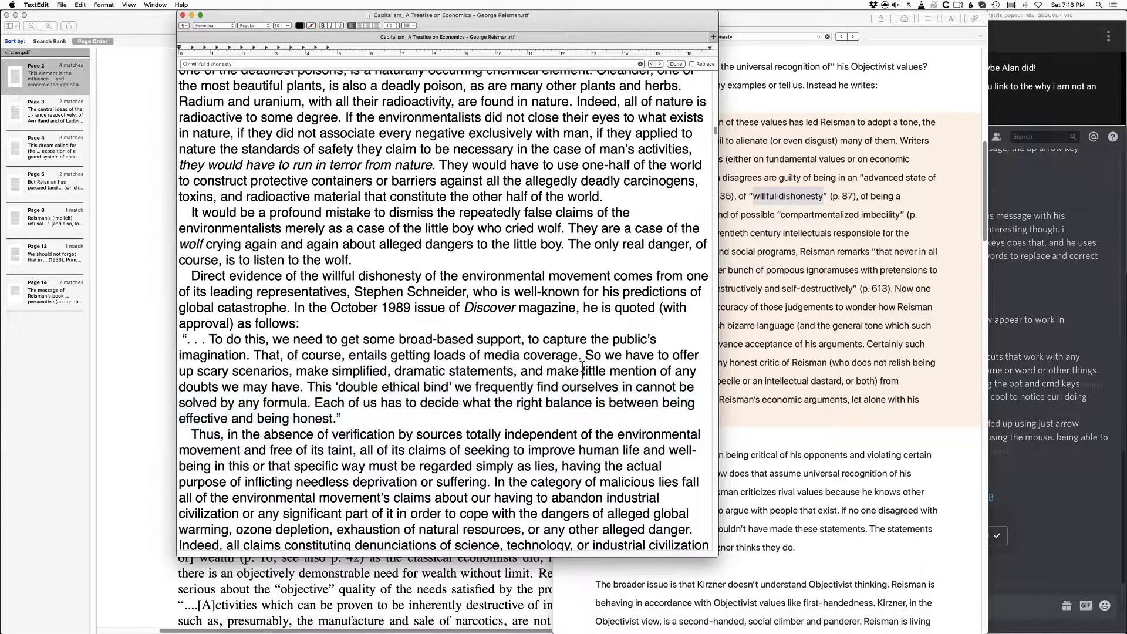
left_click_drag(547, 371, 286, 387)
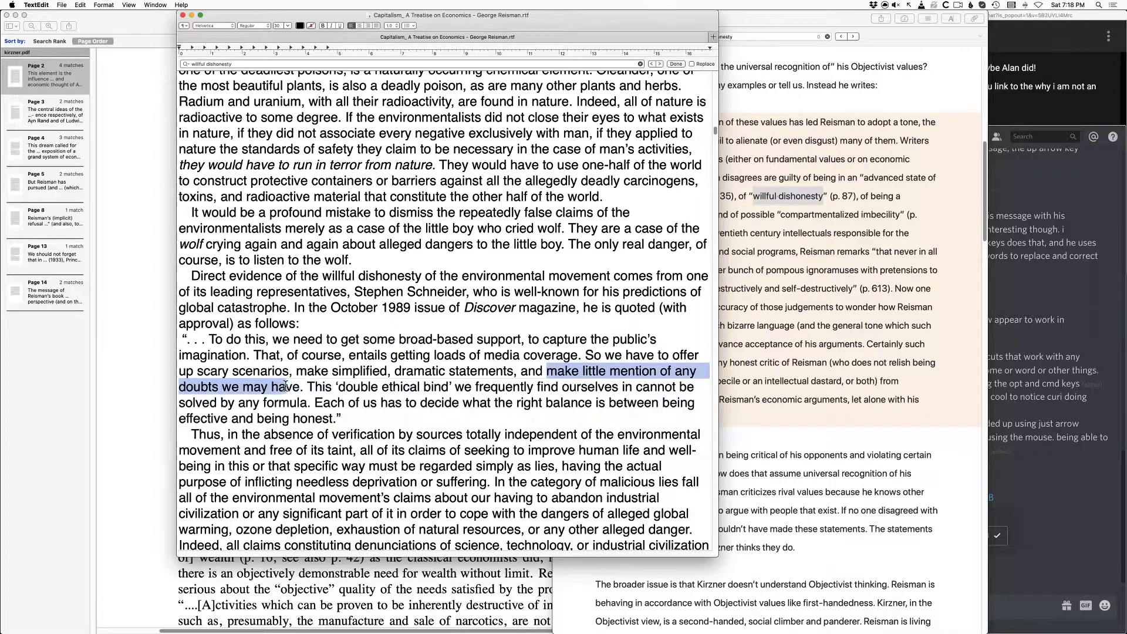
left_click_drag(203, 371, 298, 376)
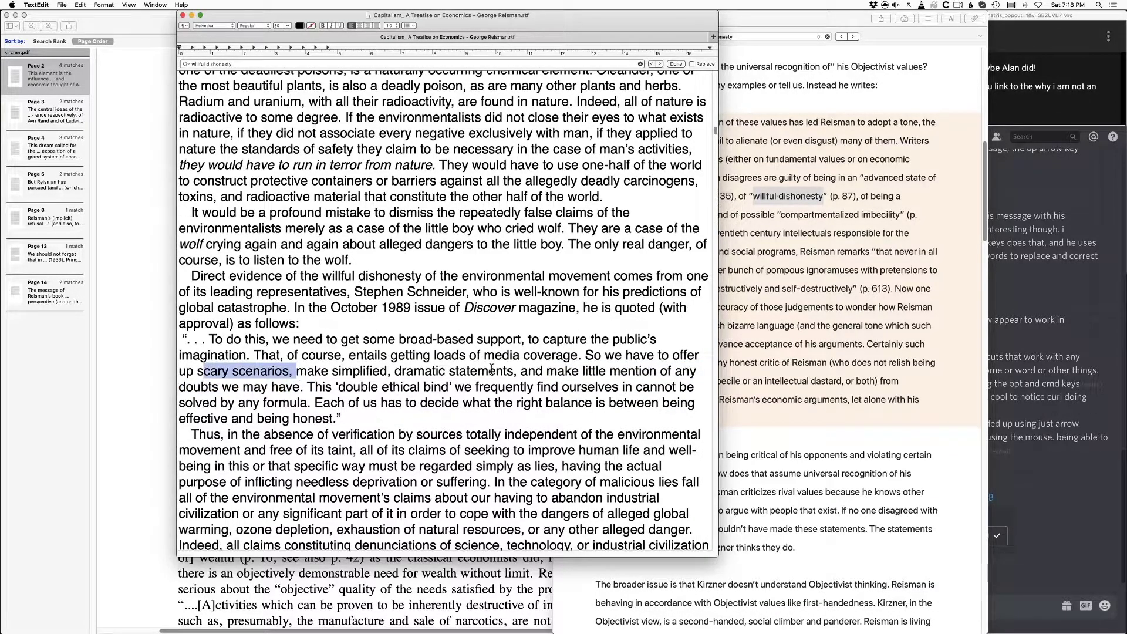
left_click(418, 396)
- Take the phrase "dishonest gang" from the Ulysses notes and search for it in Reisman's Capitalism in TextEdit
left_click(820, 236)
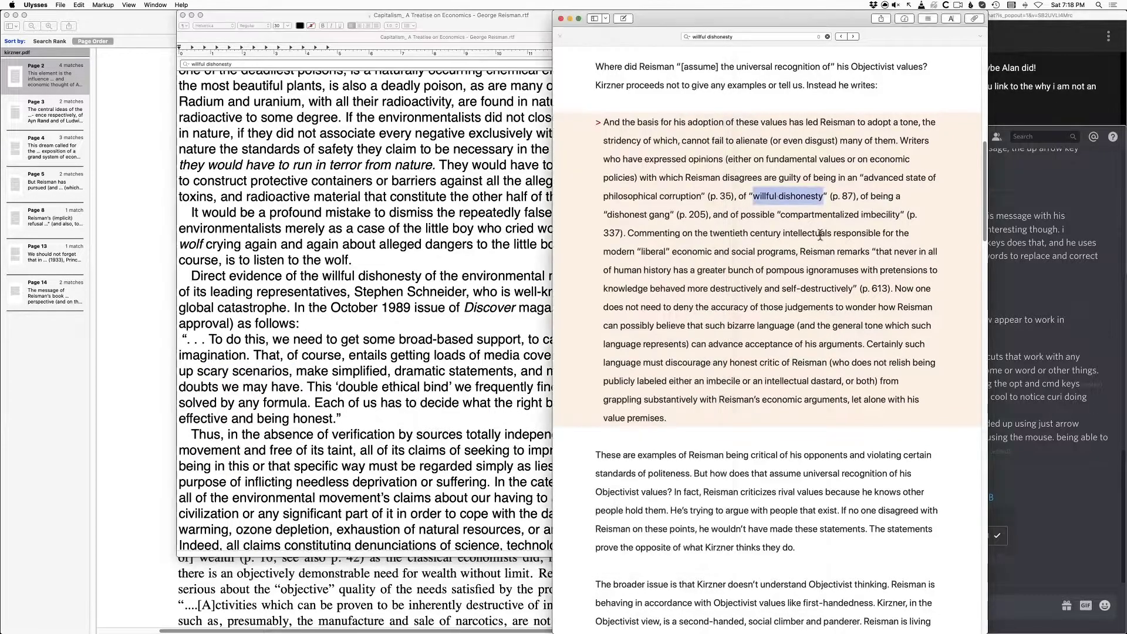
left_click_drag(673, 215, 591, 217)
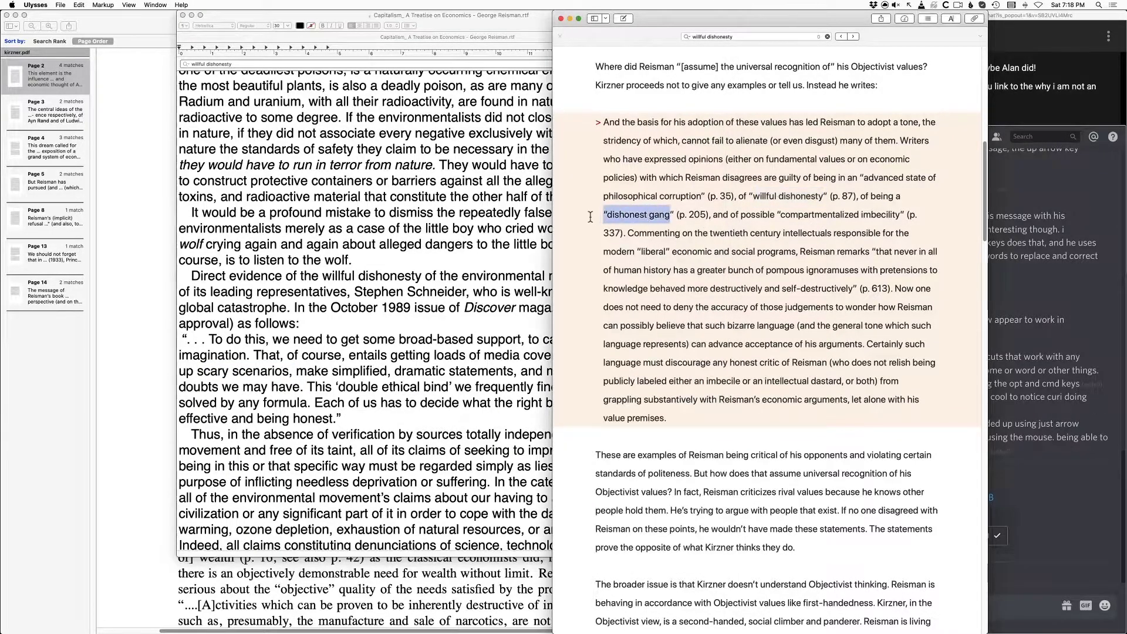
left_click(395, 281)
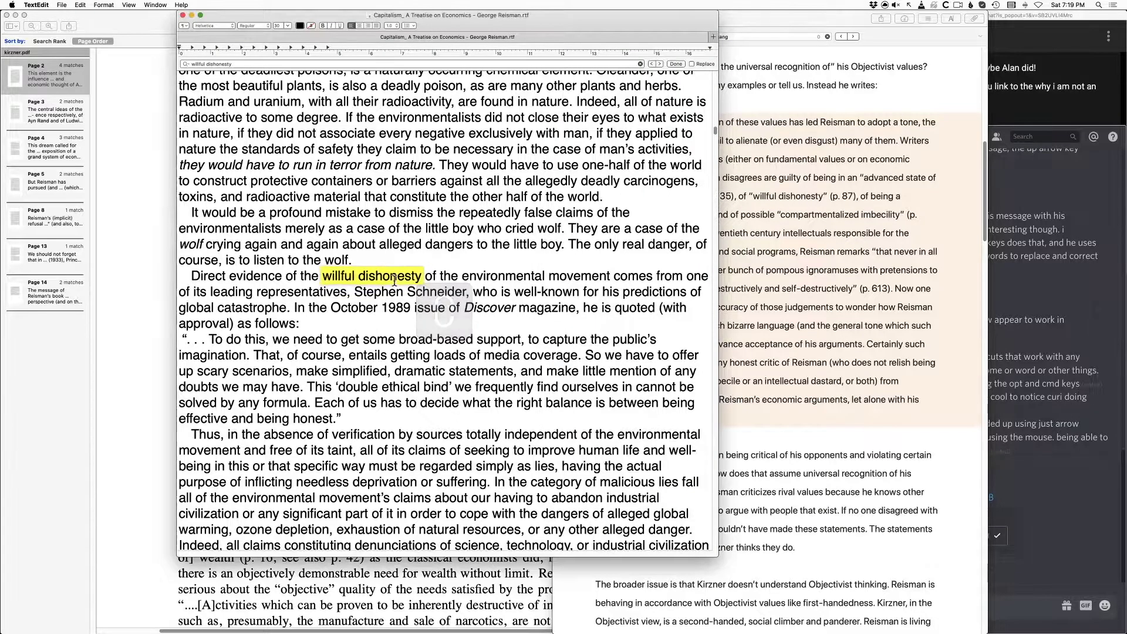
key("super+f")
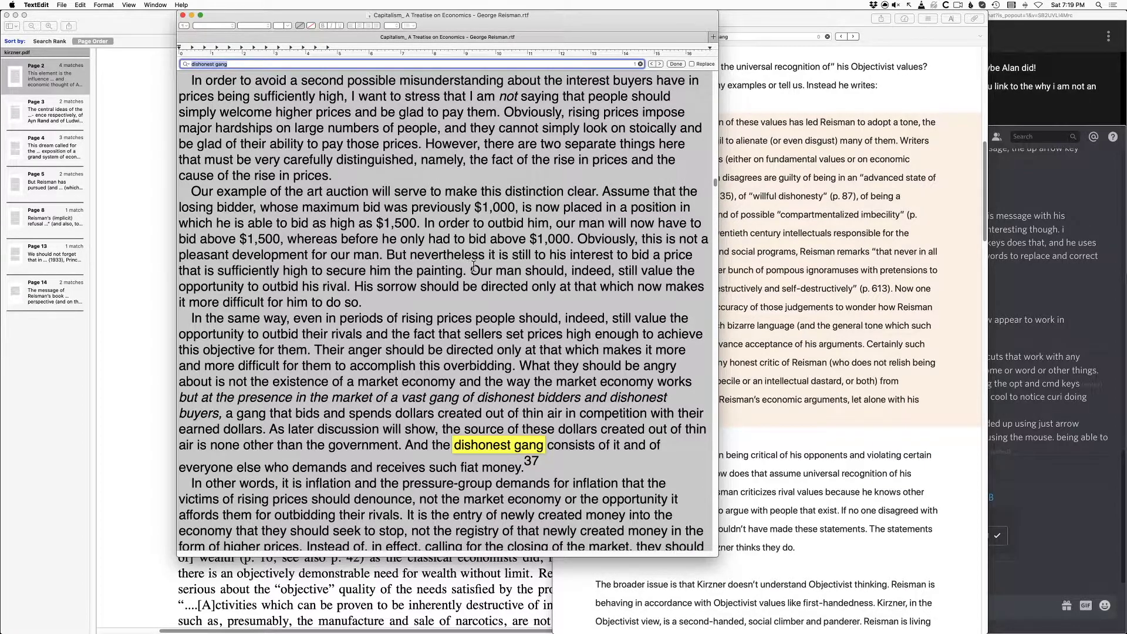
- Read the paragraphs on rising prices and the art auction leading up to "dishonest gang" for context
scroll(407, 345, "up", 3)
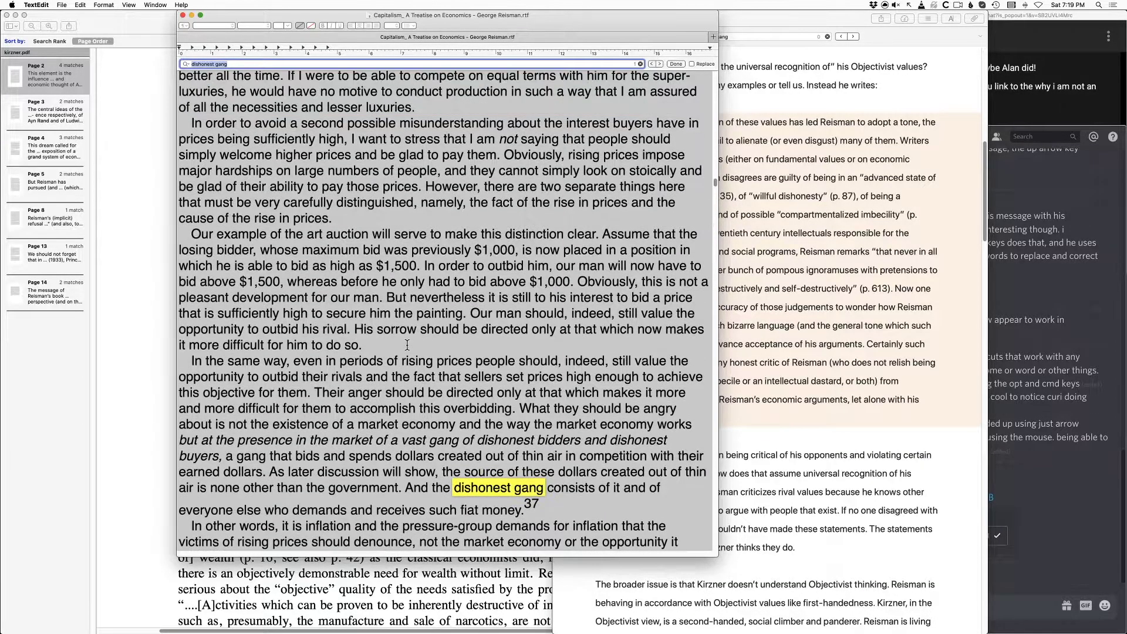
scroll(411, 345, "up", 3)
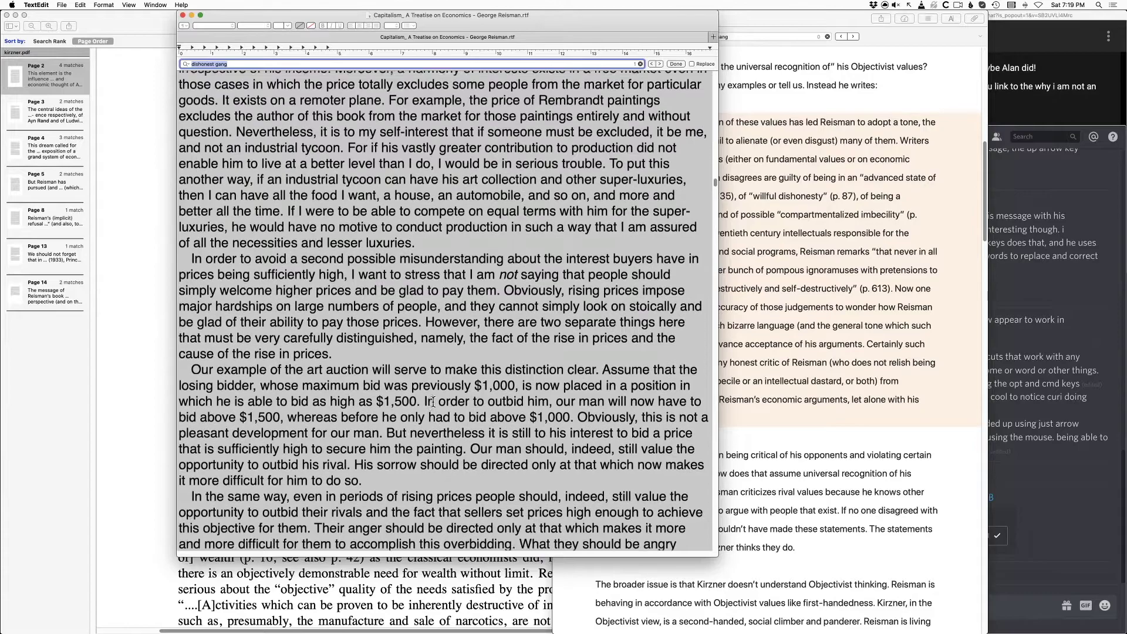
scroll(420, 404, "down", 5)
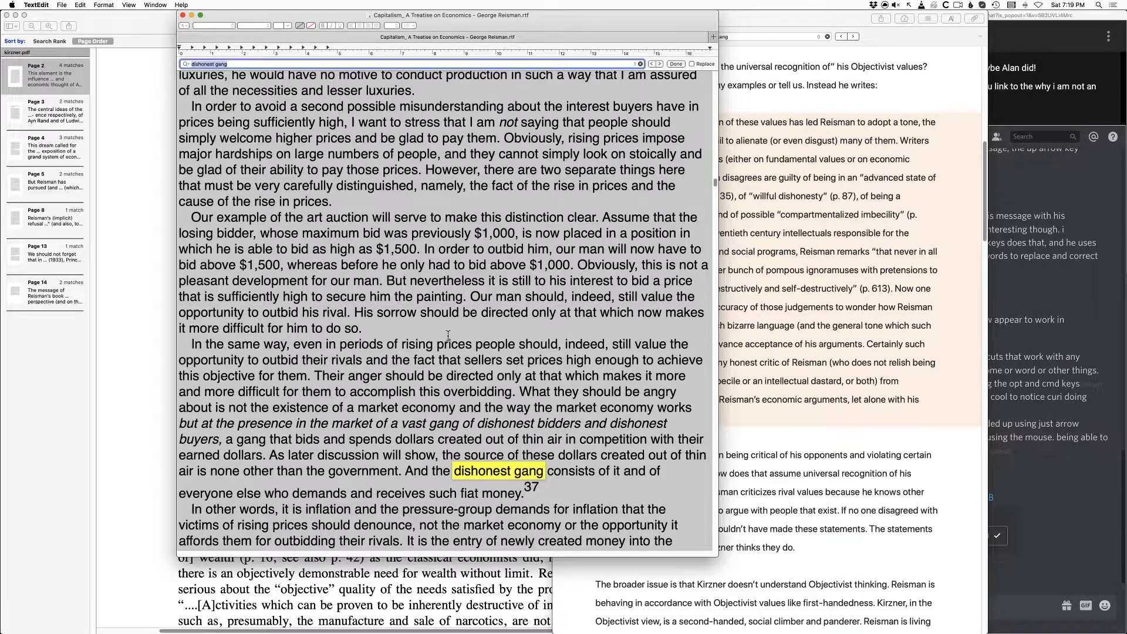
scroll(449, 333, "down", 2)
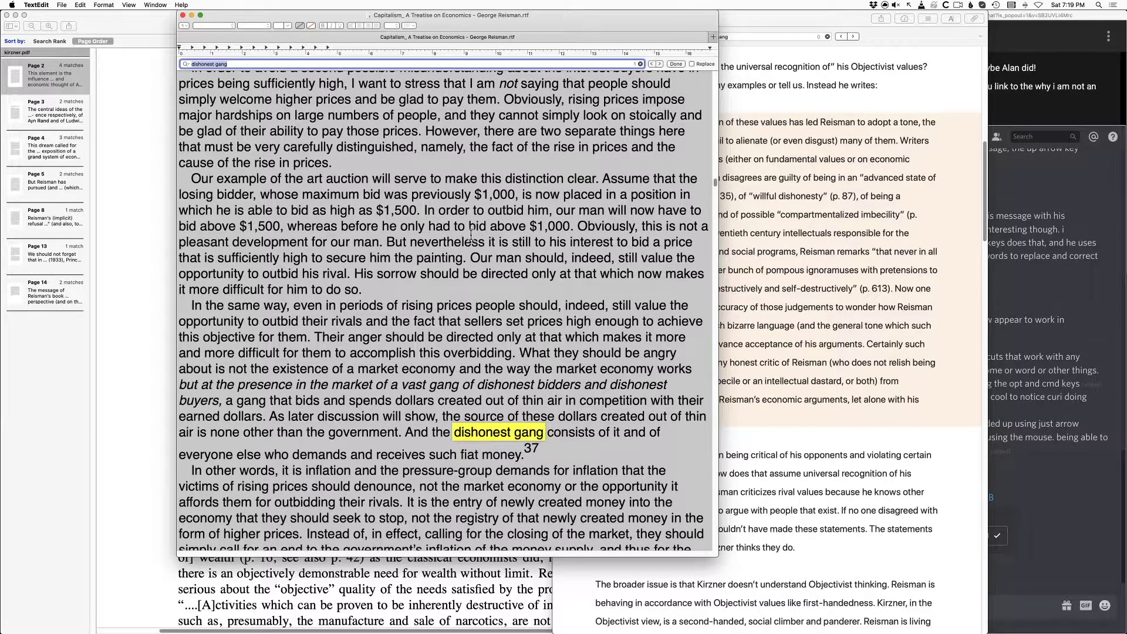
- Examine the sentence on valuing the opportunity to outbid rivals in periods of rising prices, selecting it whole
scroll(471, 235, "down", 1)
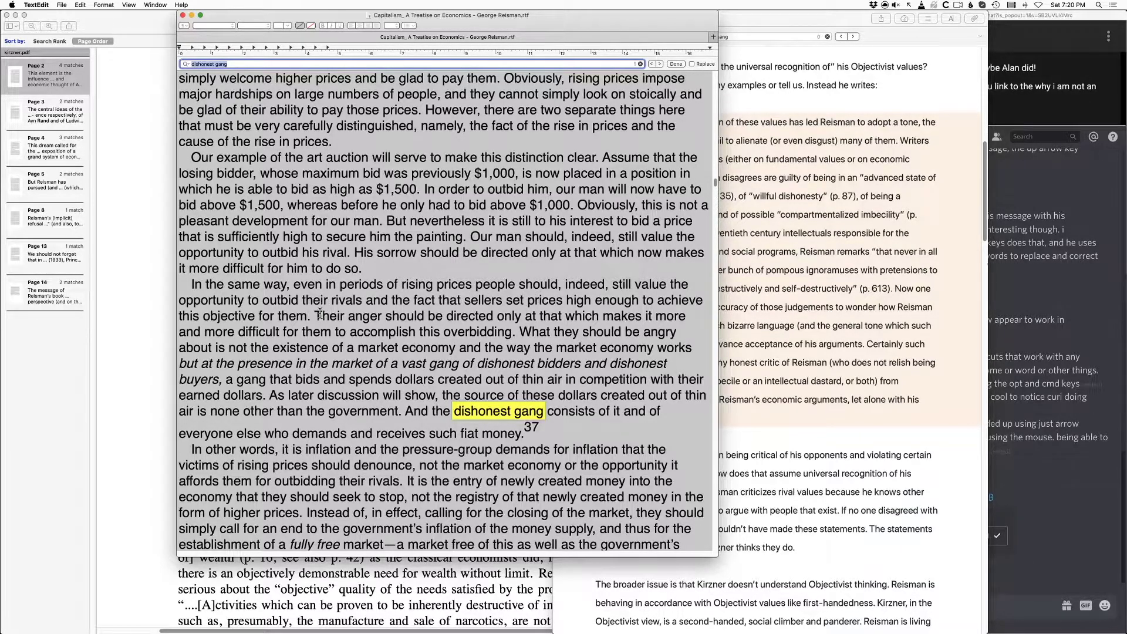
left_click_drag(315, 316, 165, 288)
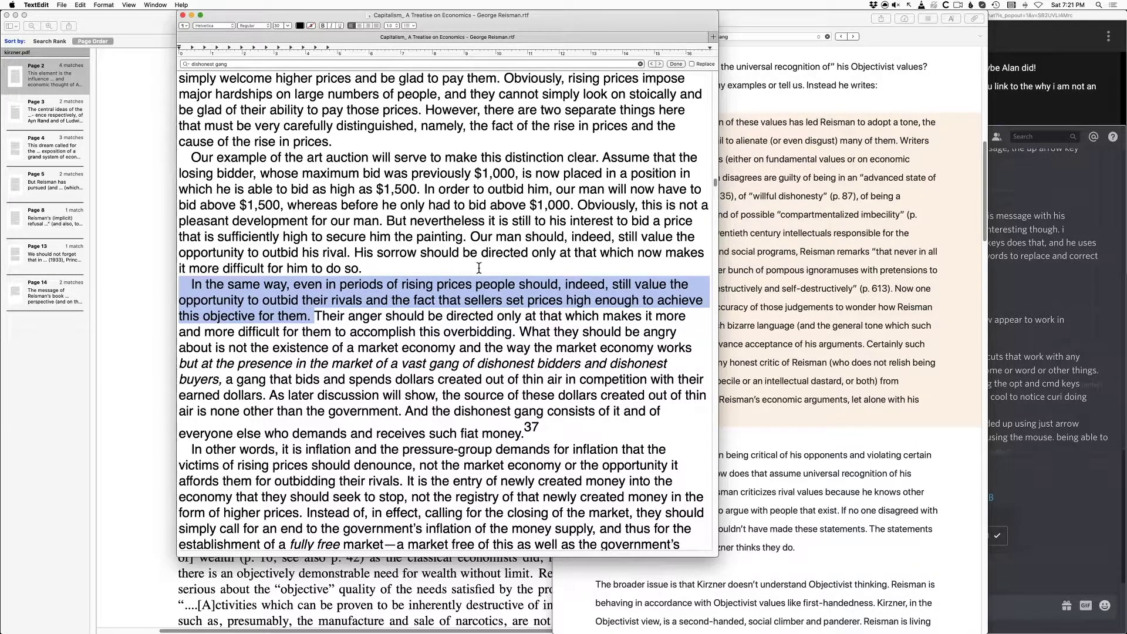
scroll(363, 280, "down", 1)
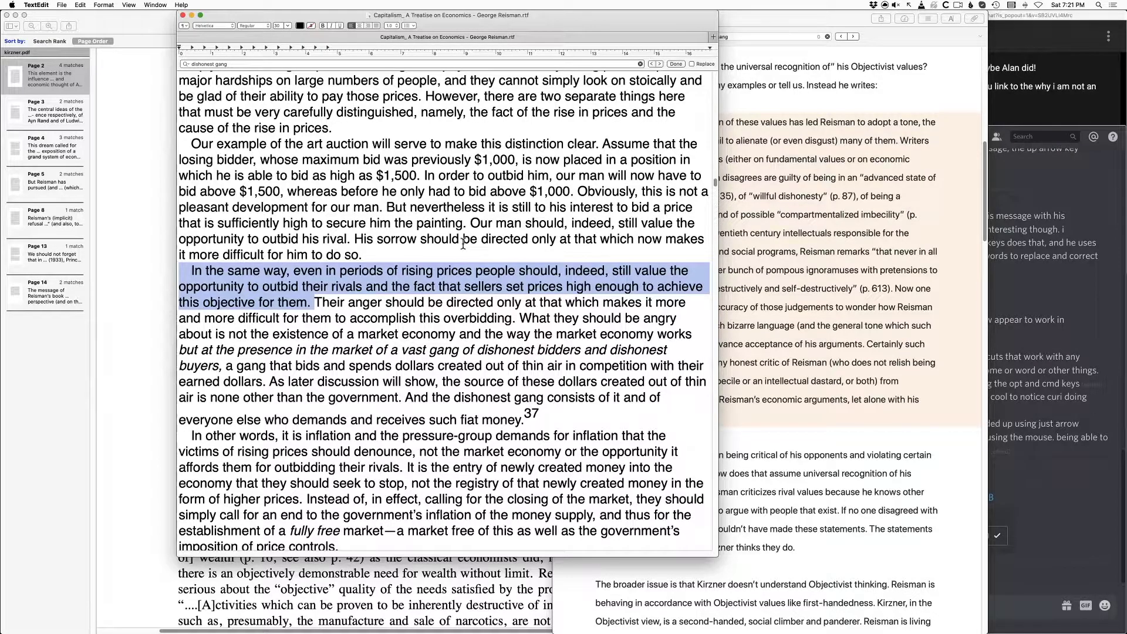
scroll(463, 330, "down", 3)
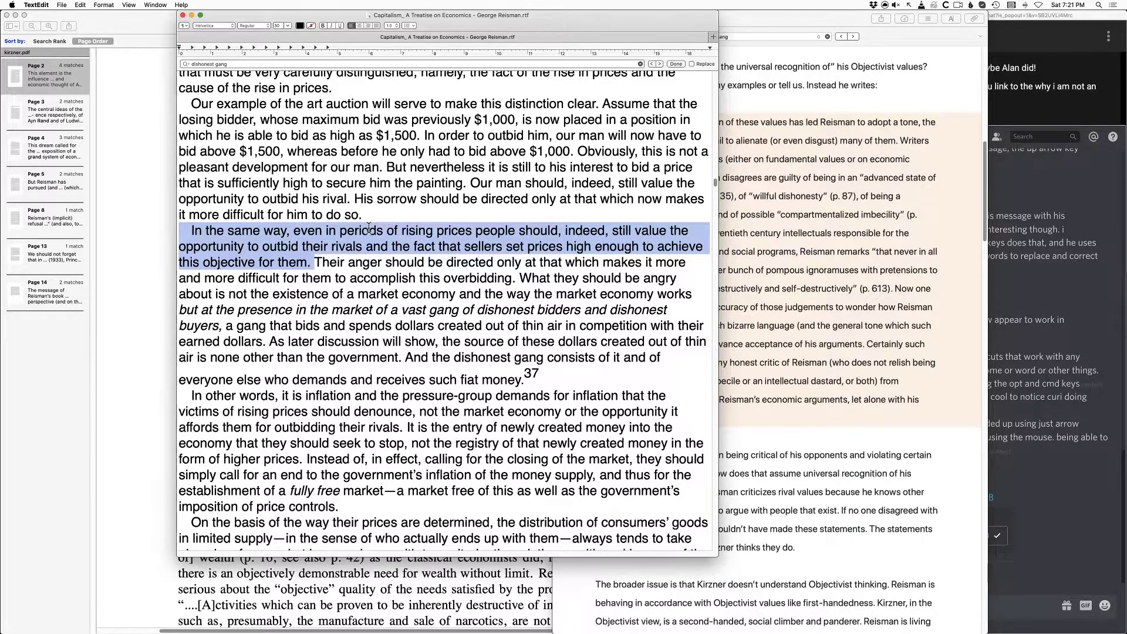
- Examine the passage on the market economy and the "vast gang of dishonest bidders", selecting its key phrases and then the whole paragraph
left_click_drag(370, 293, 453, 295)
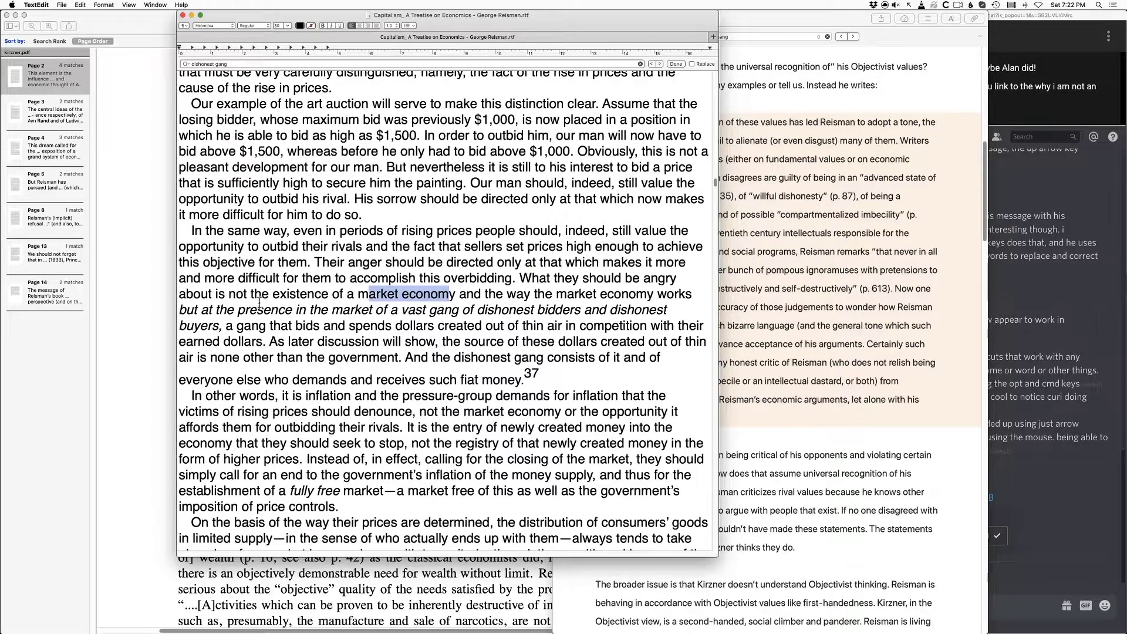
left_click_drag(277, 310, 266, 344)
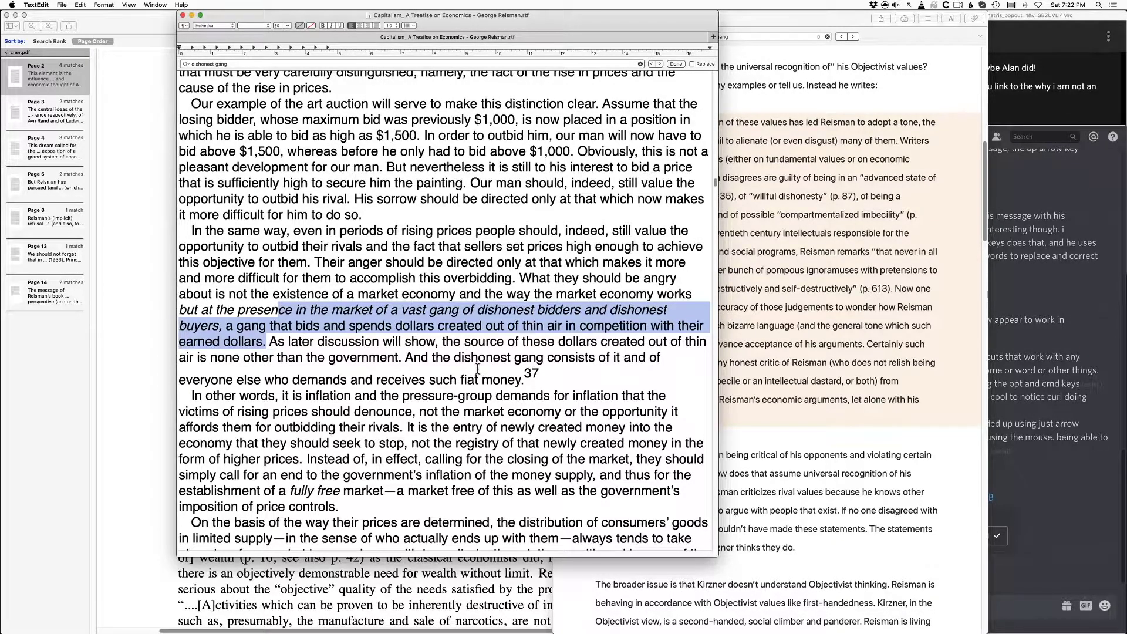
left_click(607, 368)
triple_click(607, 368)
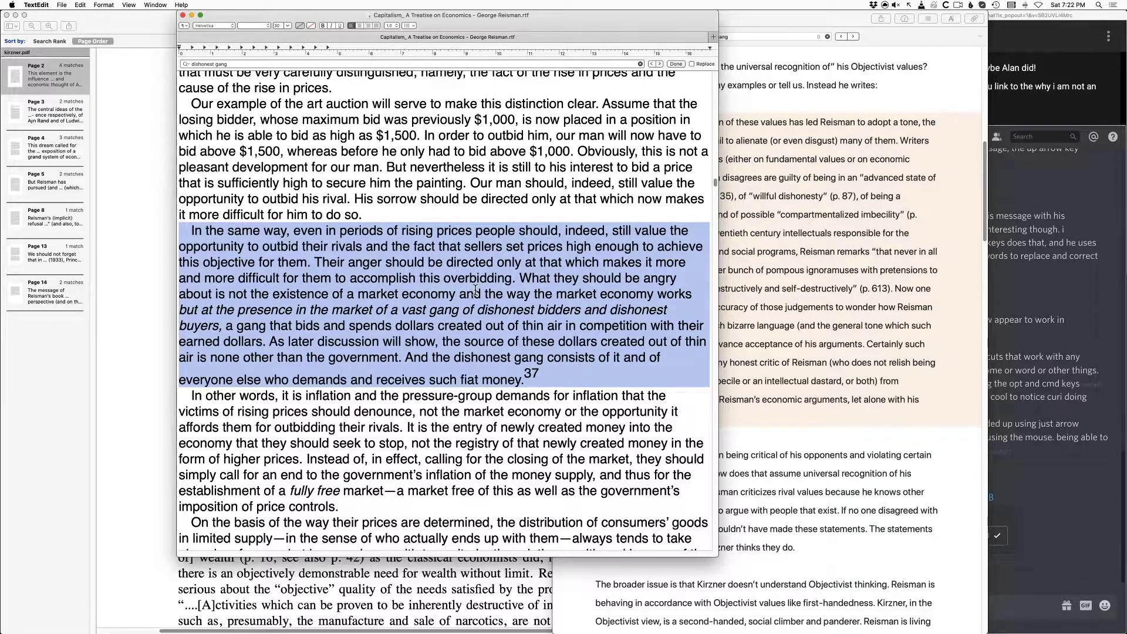
left_click(335, 397)
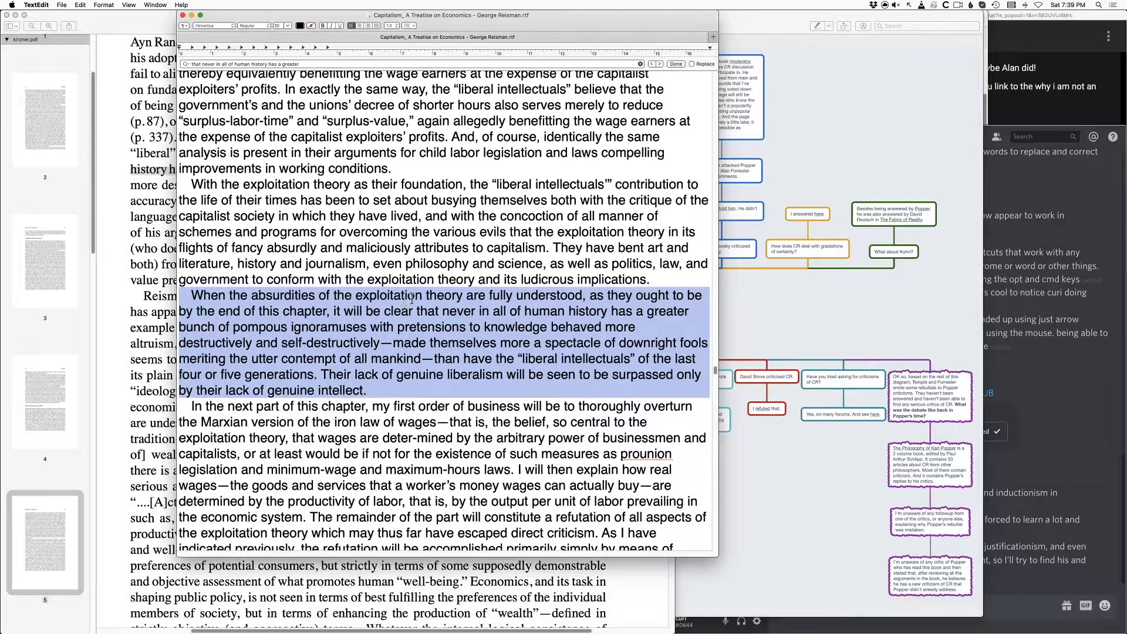
- Finish reading around the "liberal intellectuals" paragraph, switch to the Ulysses notes and review the section on Mises's initial disapproval
scroll(434, 297, "down", 3)
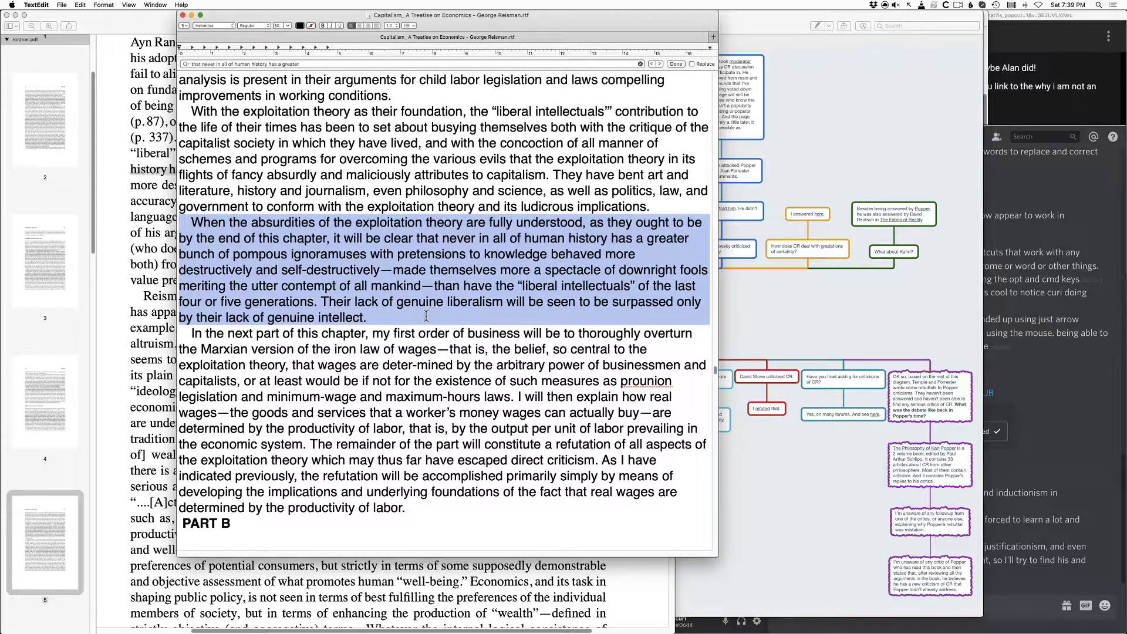
key("super+Tab")
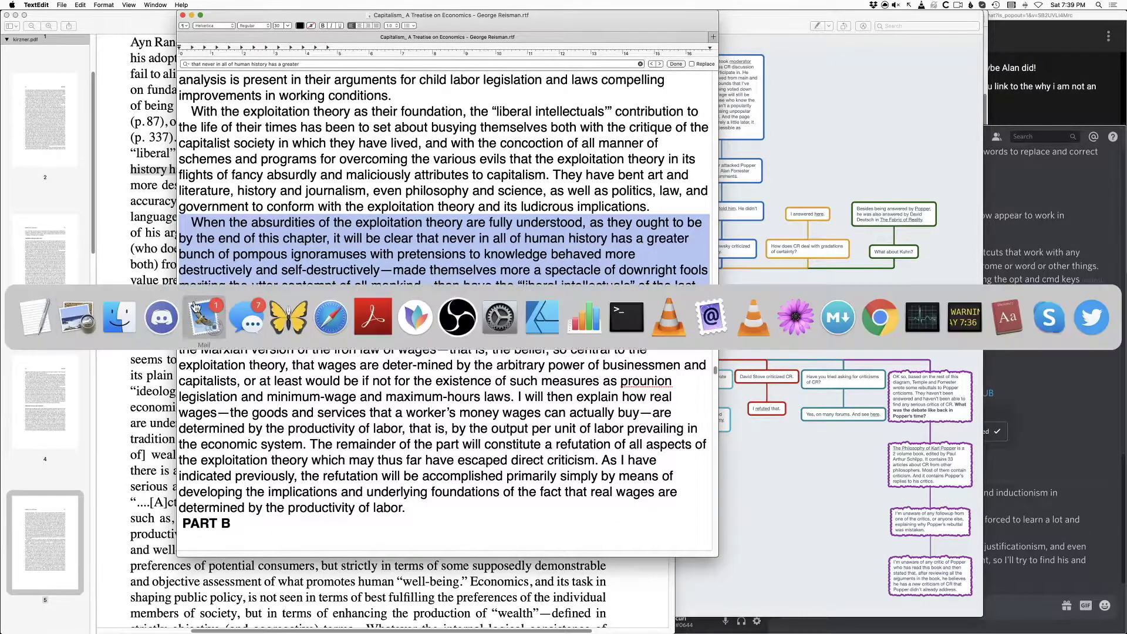
left_click(246, 317)
key("super+Tab")
key("super+Tab")
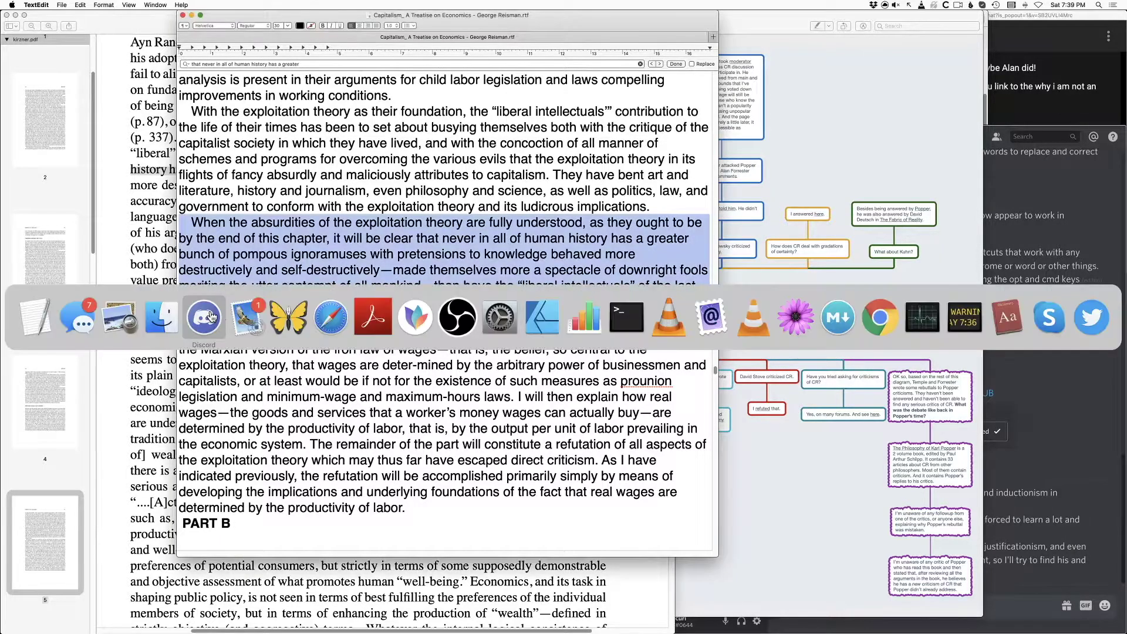
left_click(289, 318)
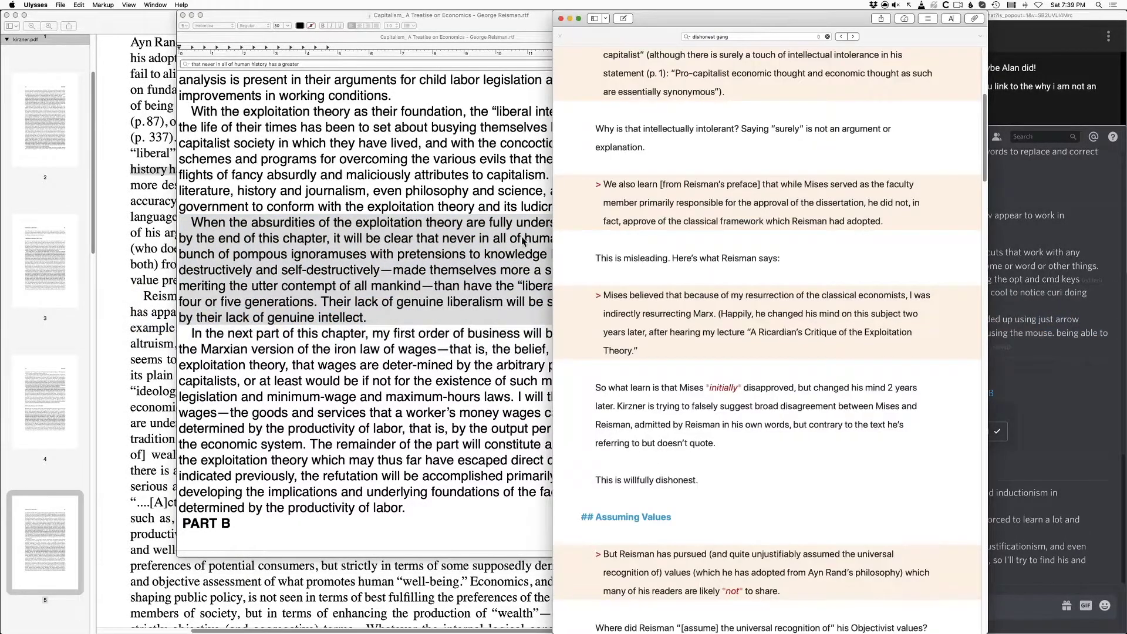
scroll(741, 276, "up", 3)
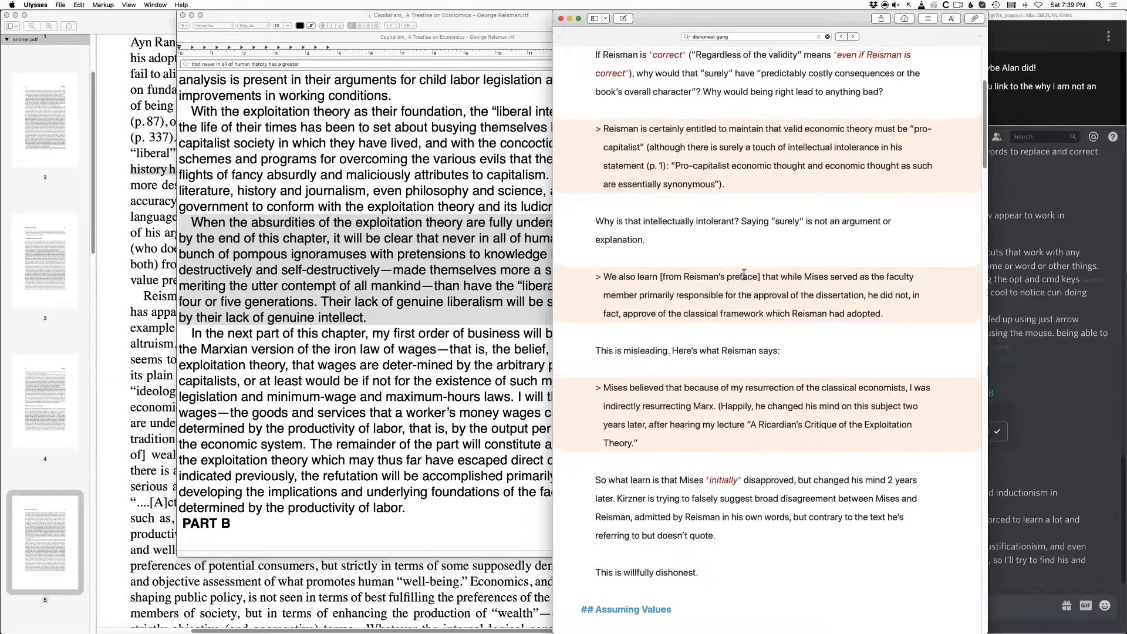
scroll(742, 276, "down", 3)
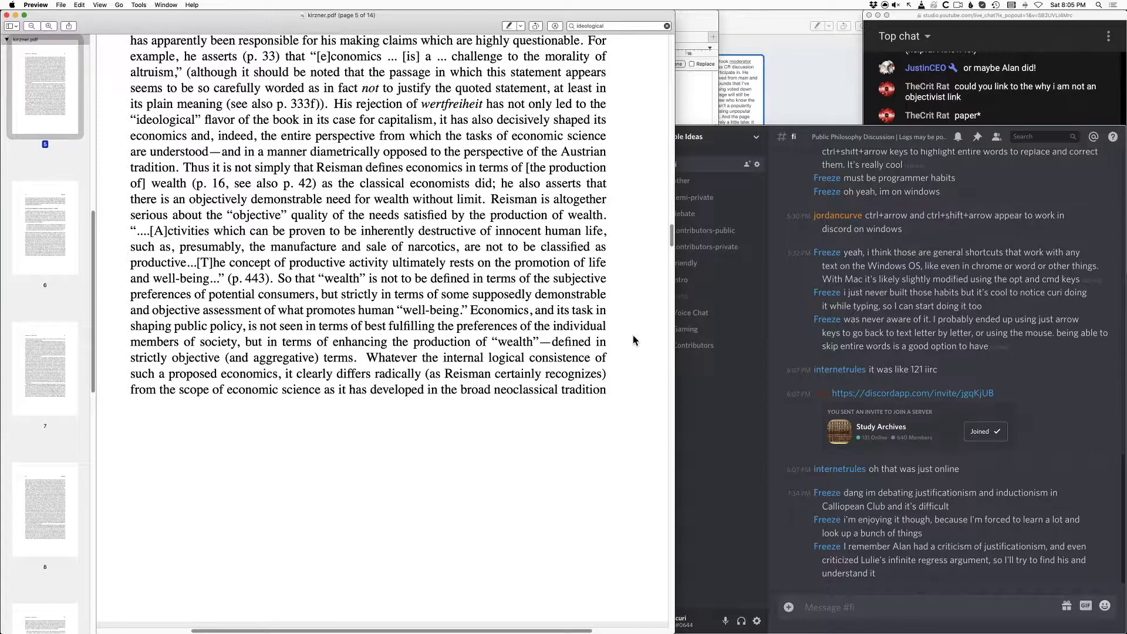
- Move on to page 86 of the Kirzner PDF, check the live chat comment on wealth production, and return to the PDF
scroll(633, 337, "down", 5)
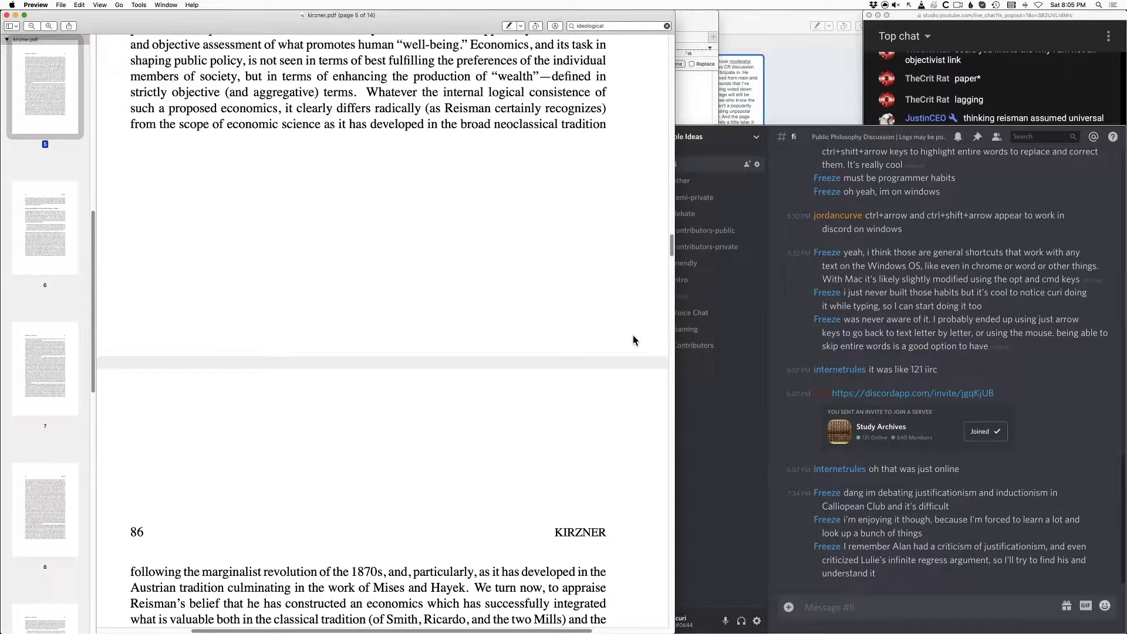
left_click(996, 99)
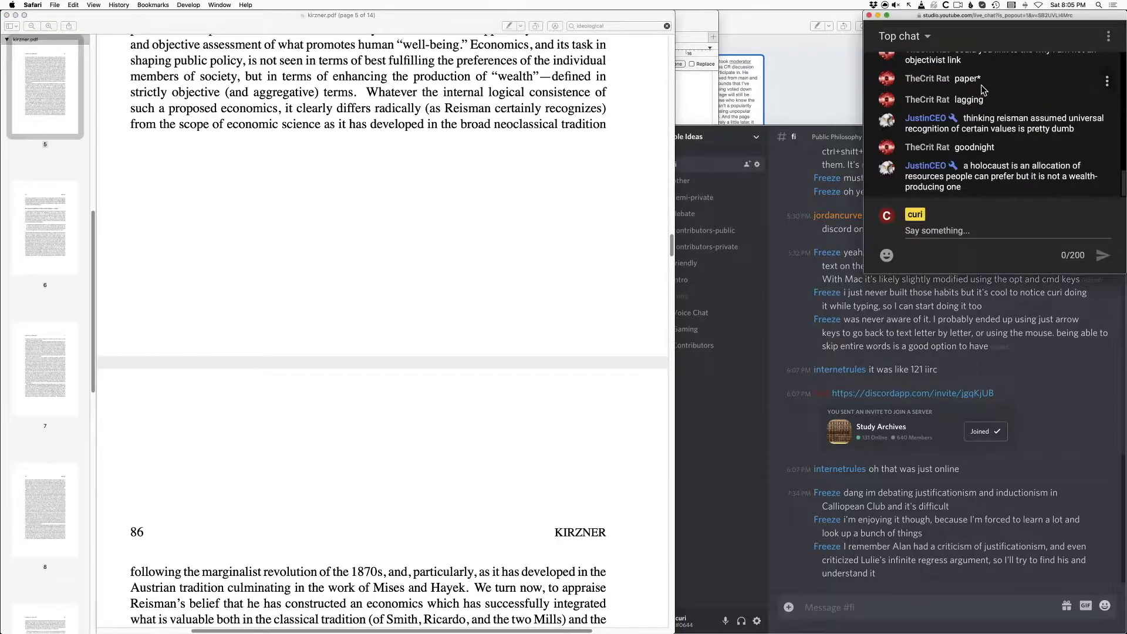
triple_click(1020, 179)
left_click(1015, 188)
left_click(566, 184)
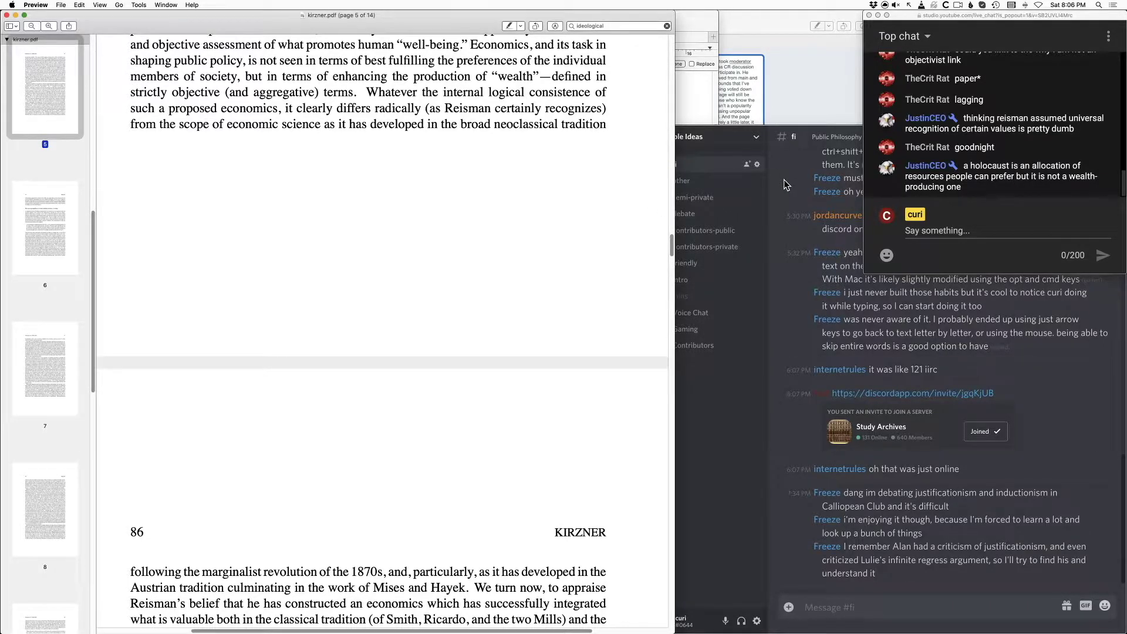
- Examine the closing sentence before page 86 of Kirzner's review, selecting "Reisman certainly recognizes", and clear the selection
key("Down")
key("Down")
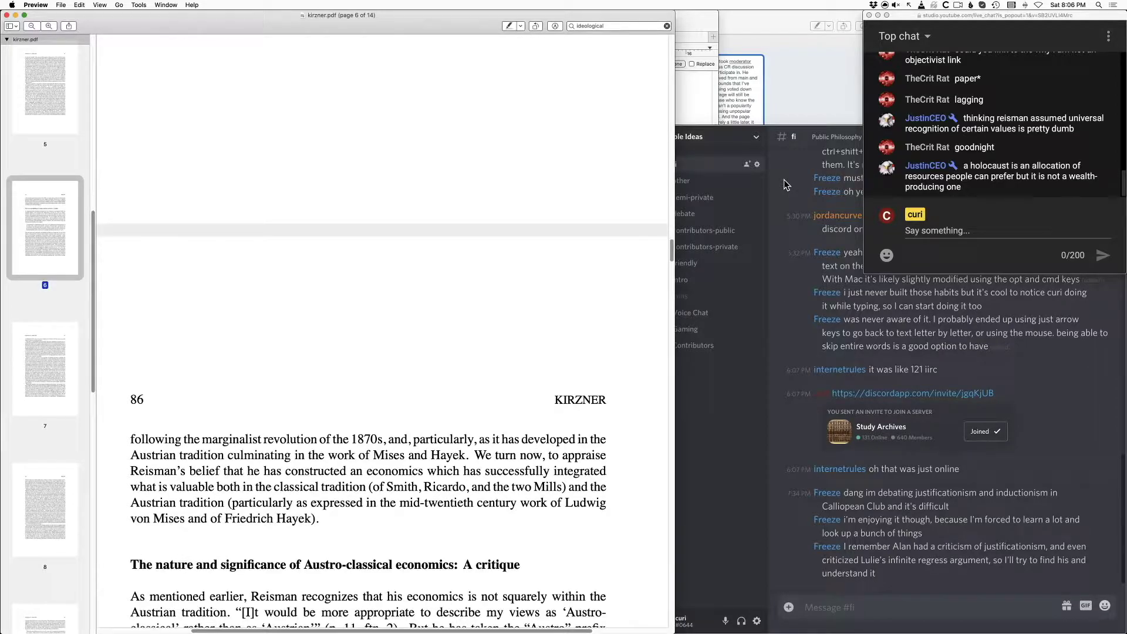
key("Up")
key("Up")
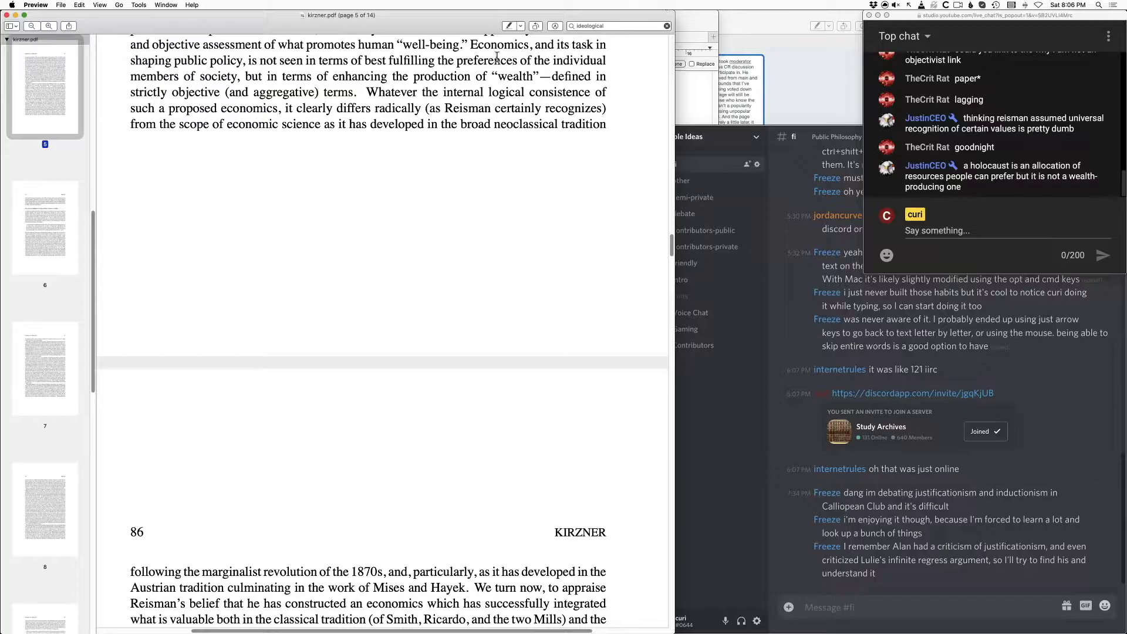
left_click_drag(444, 113, 601, 112)
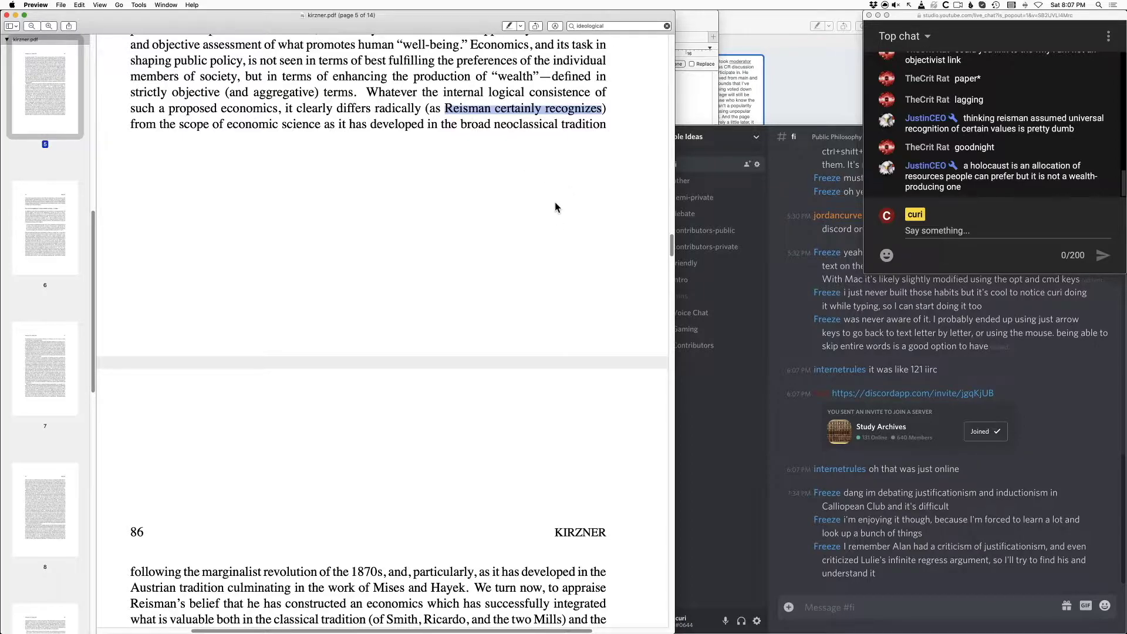
scroll(593, 352, "up", 7)
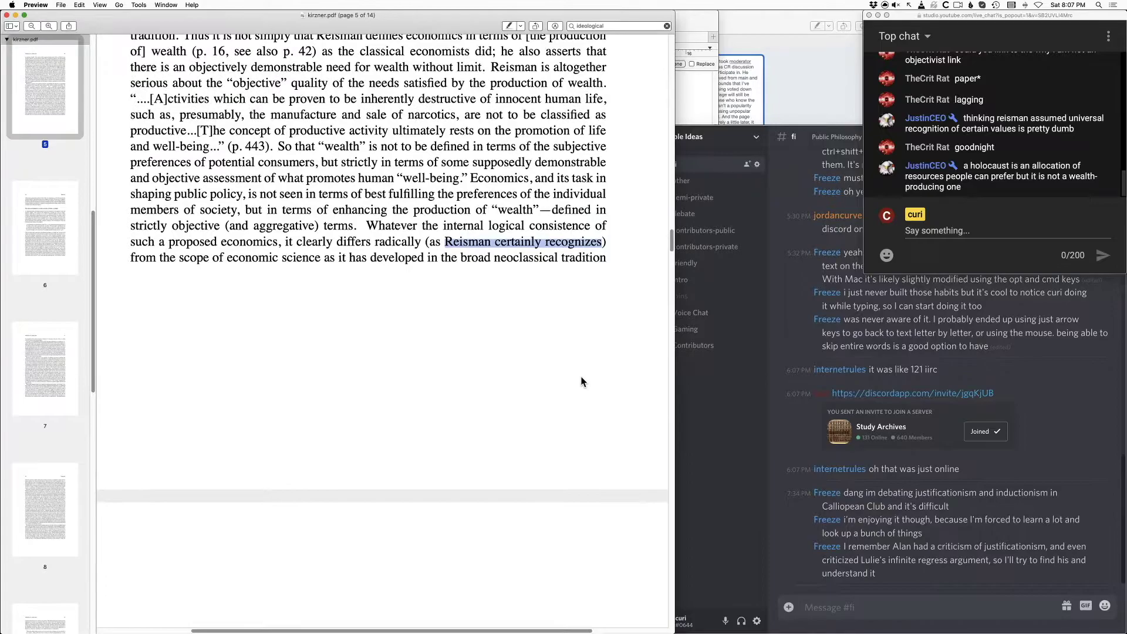
left_click(573, 386)
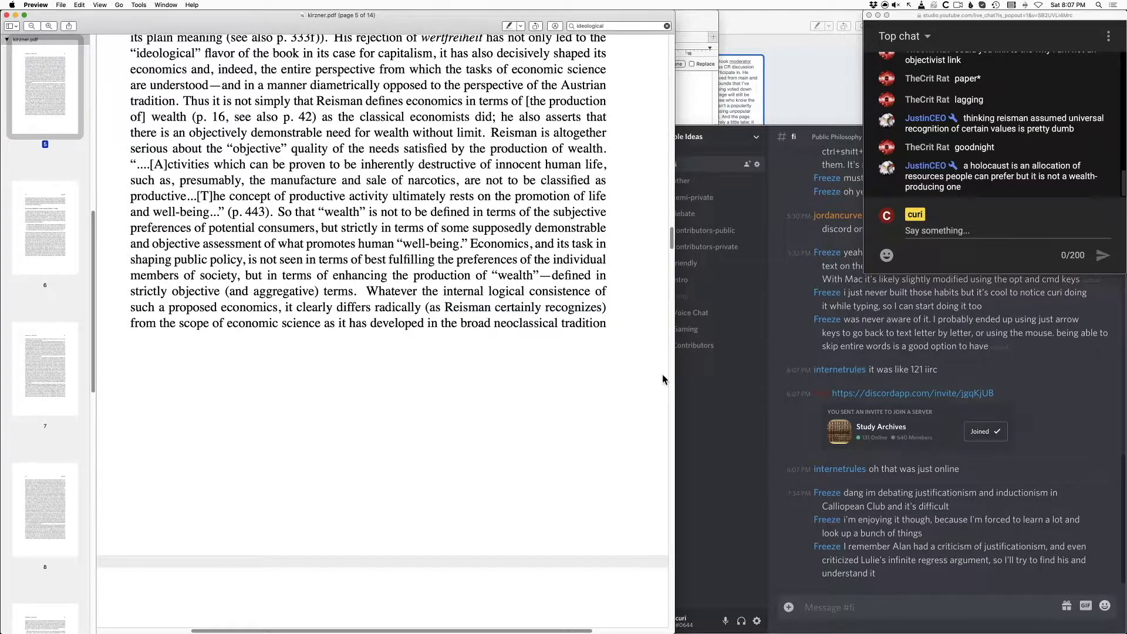
- Reread the passage on wealth and economics and continue onto page 86 through the Austrian tradition sentence, selecting "Hayek"
scroll(660, 377, "down", 10)
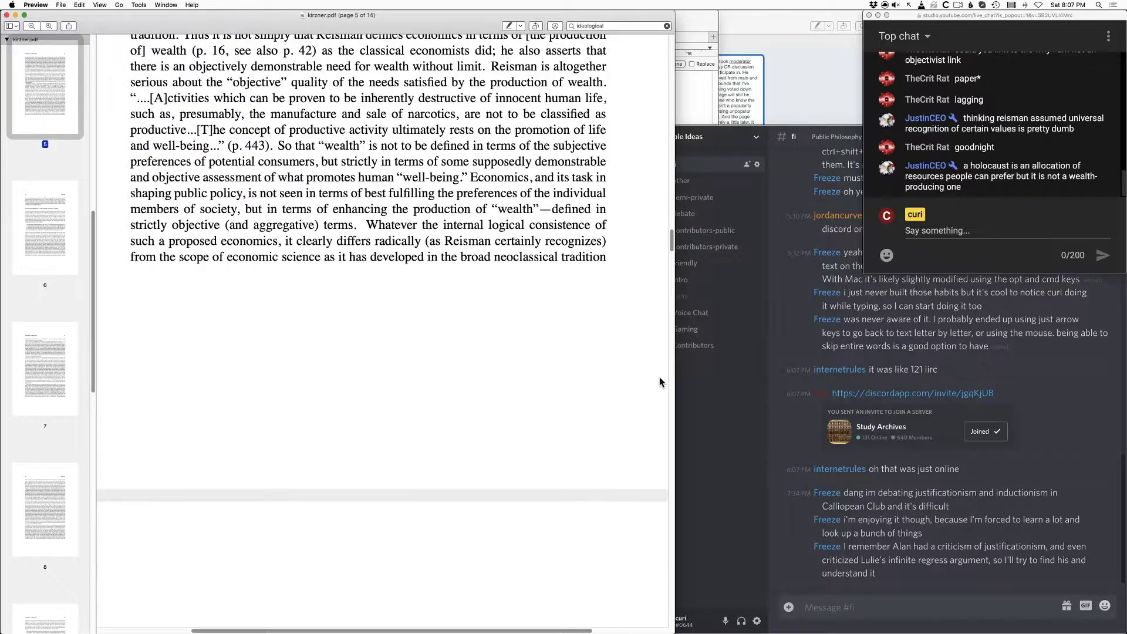
scroll(661, 377, "up", 10)
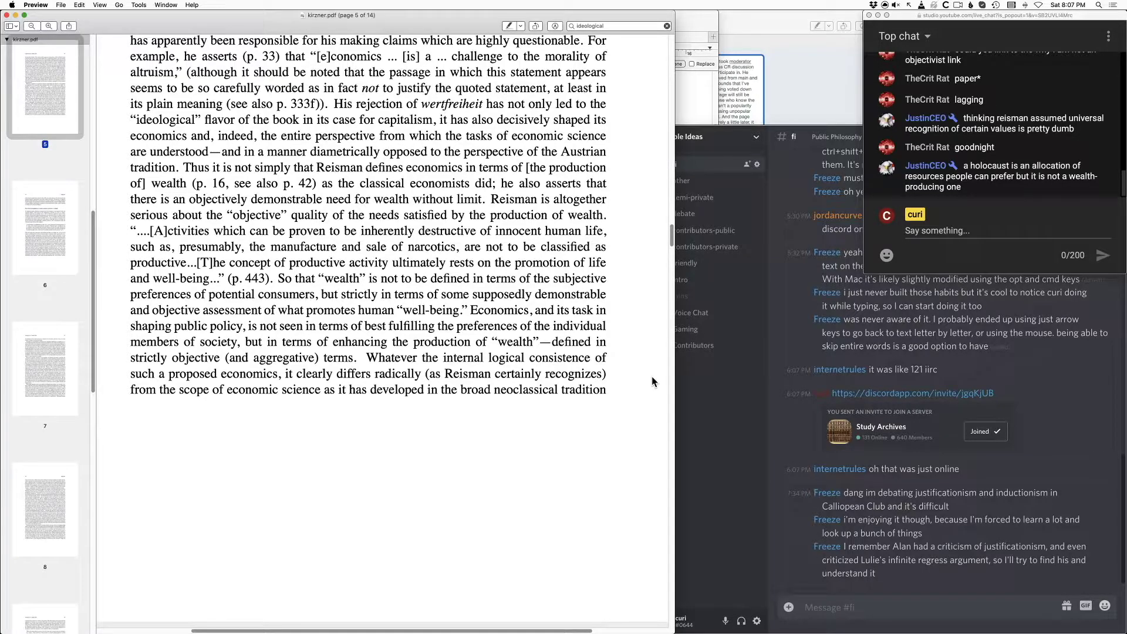
scroll(653, 379, "down", 10)
scroll(653, 379, "up", 4)
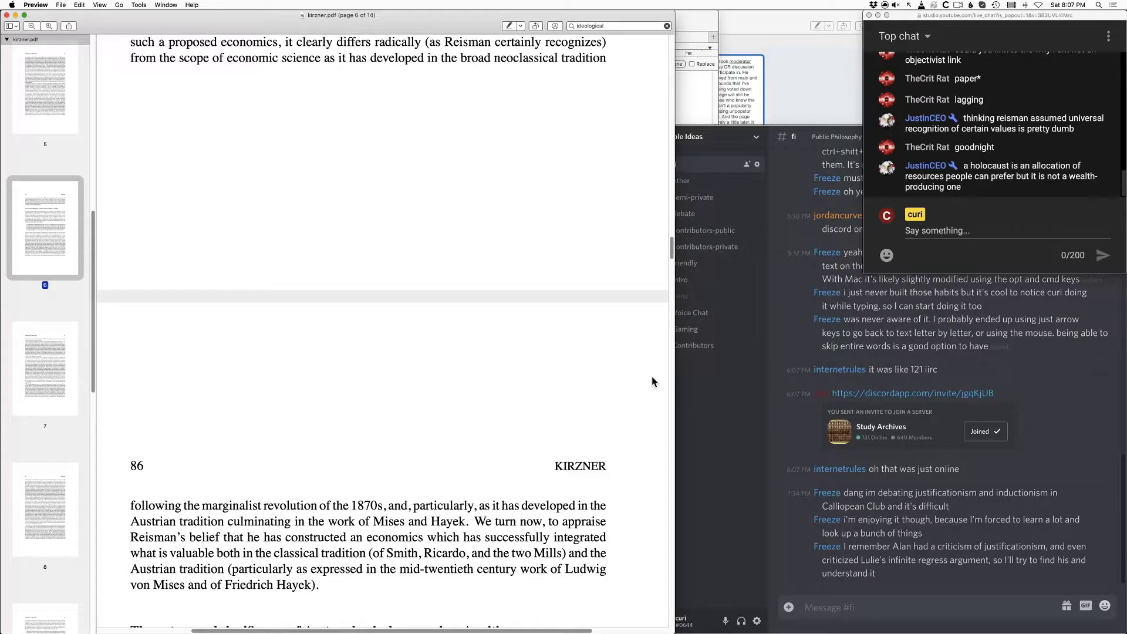
scroll(652, 376, "down", 5)
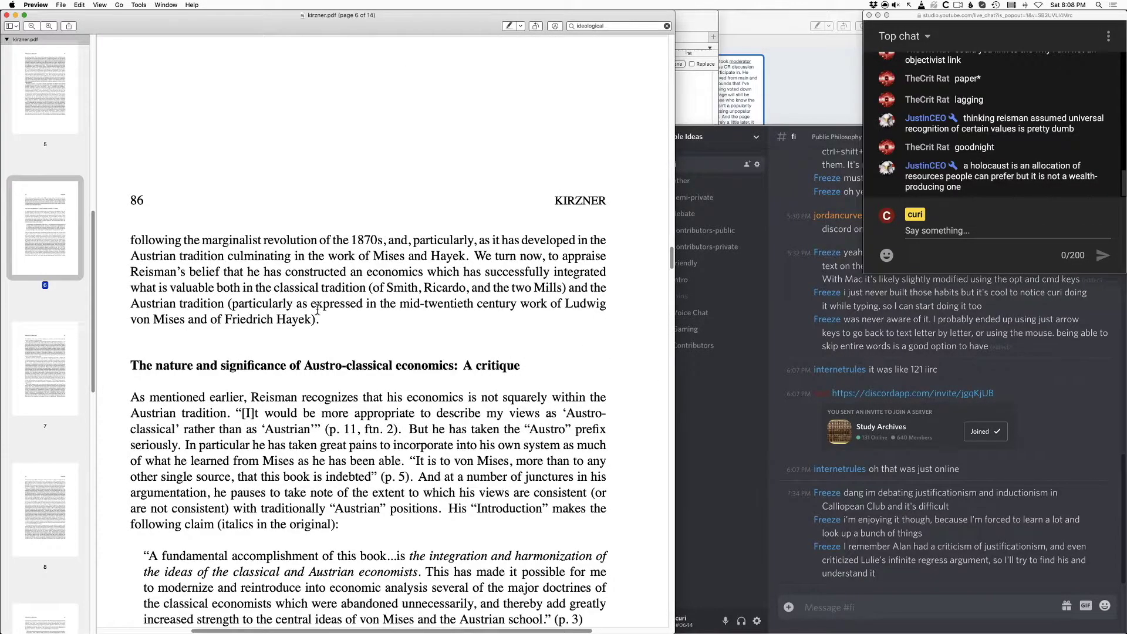
double_click(306, 320)
- Move Reisman's Capitalism in TextEdit off the PDF, step through its matches for "scarce means among competing ends", and bring the live chat forward
key("super+Tab")
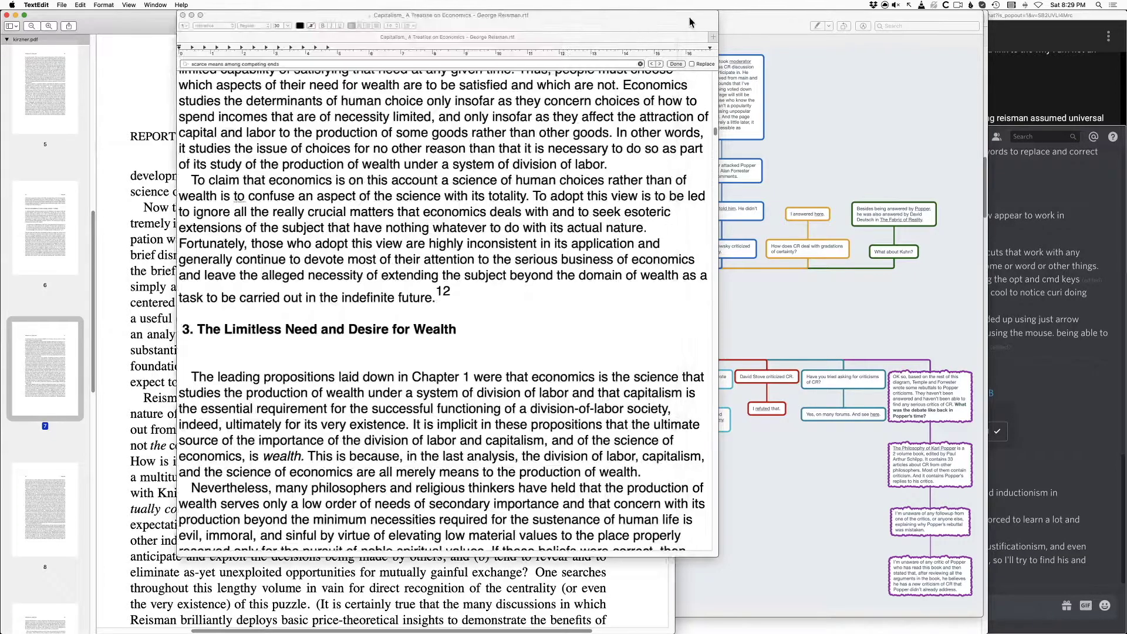
left_click_drag(689, 16, 889, 16)
key("cmd+g")
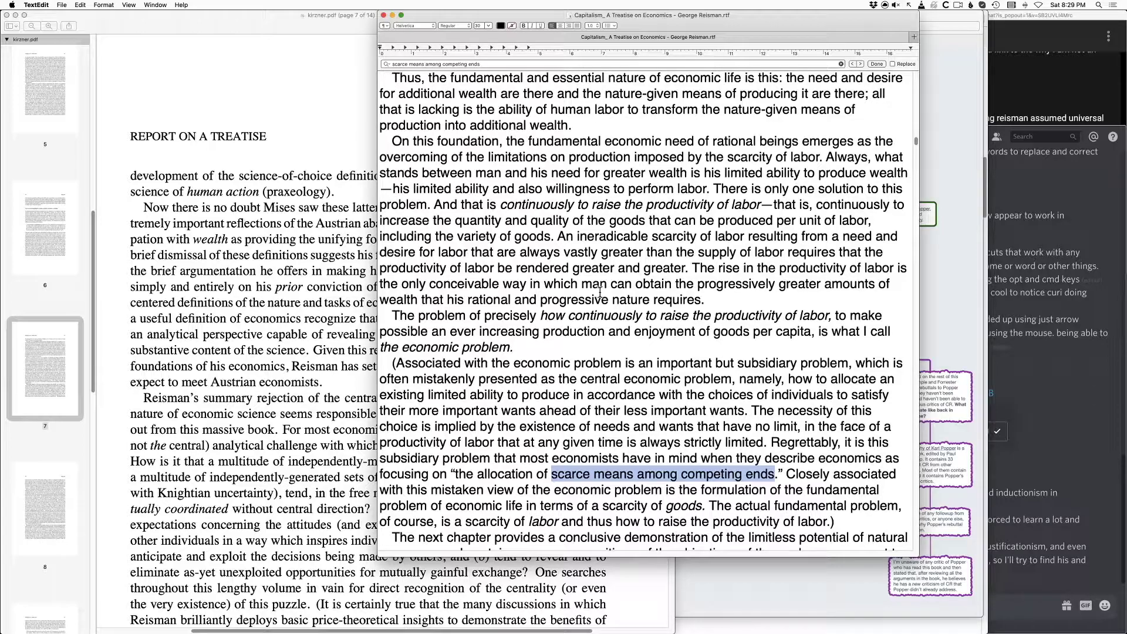
key("Return")
key("Return")
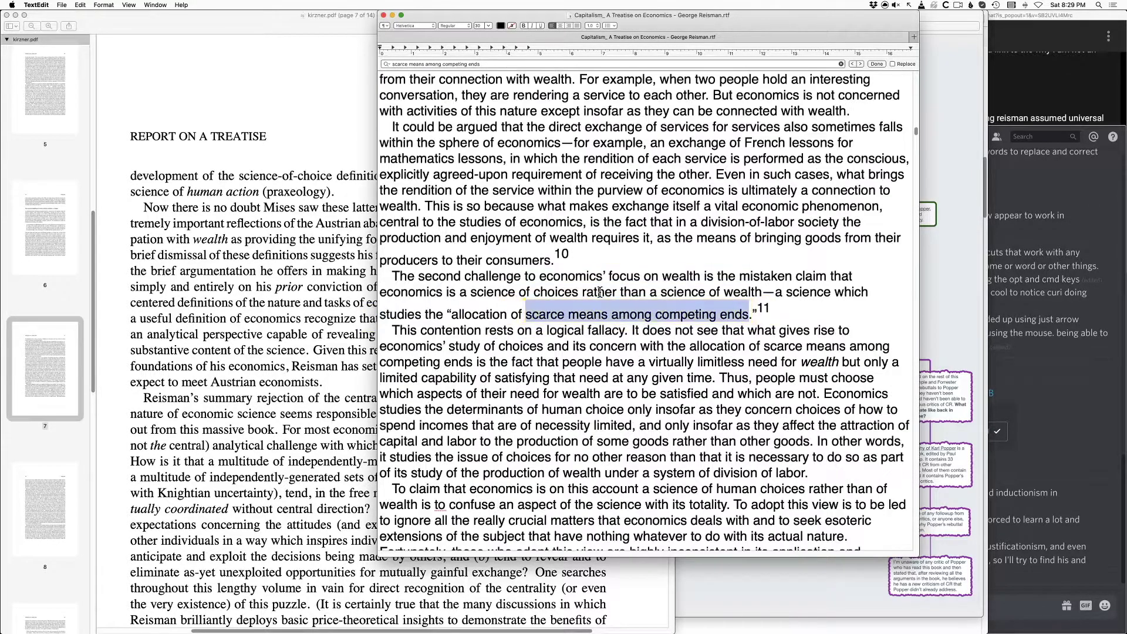
key("Return")
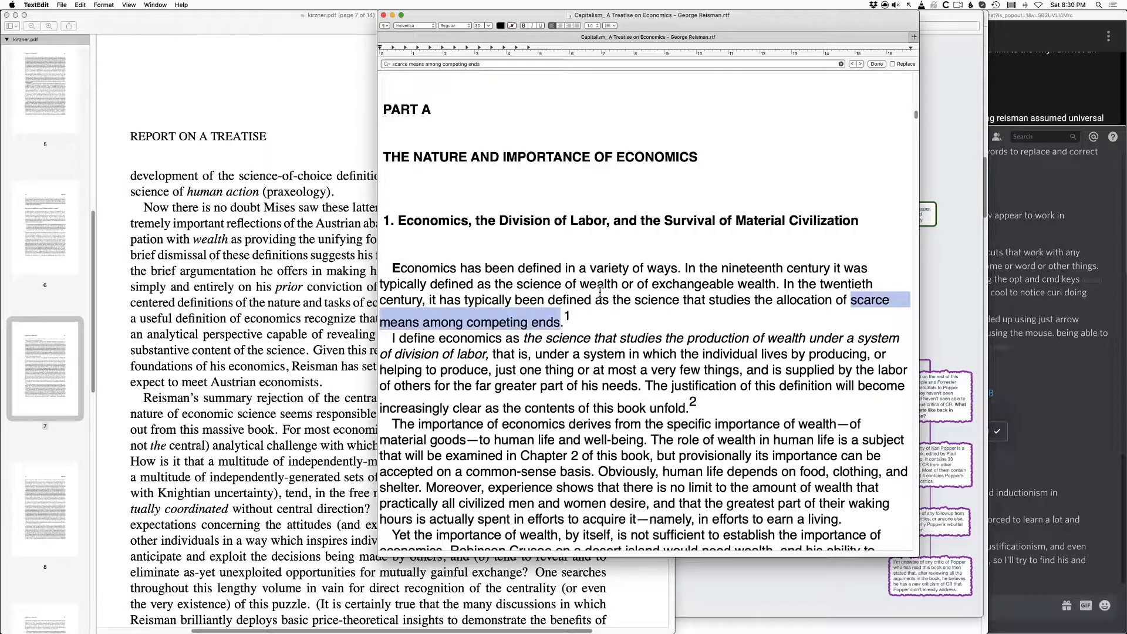
left_click(1023, 90)
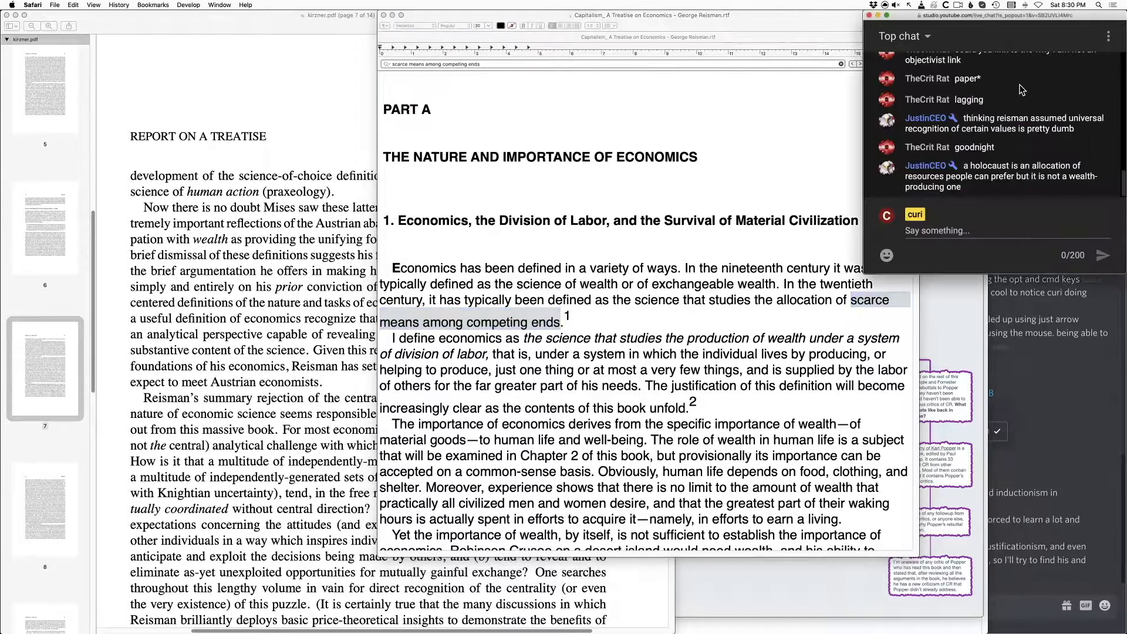